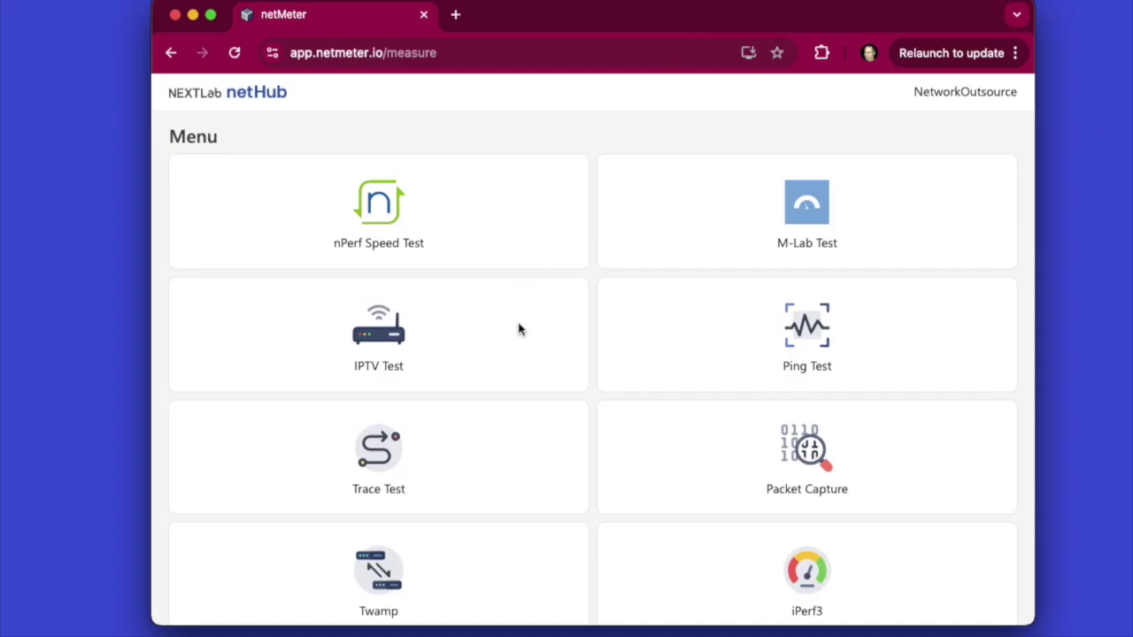
Open the Twamp test from the menu and look over its destination settings, statistics and log sections.
{"action": "scroll", "coordinate": [519, 327], "scroll_direction": "down", "scroll_amount": 3}
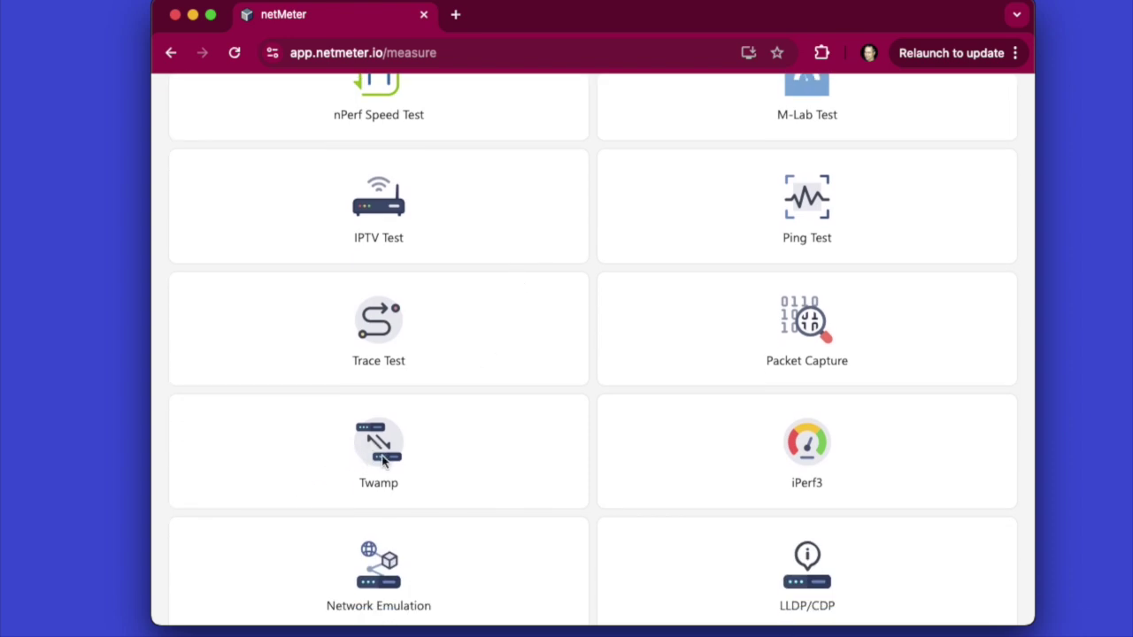
{"action": "left_click", "coordinate": [382, 458]}
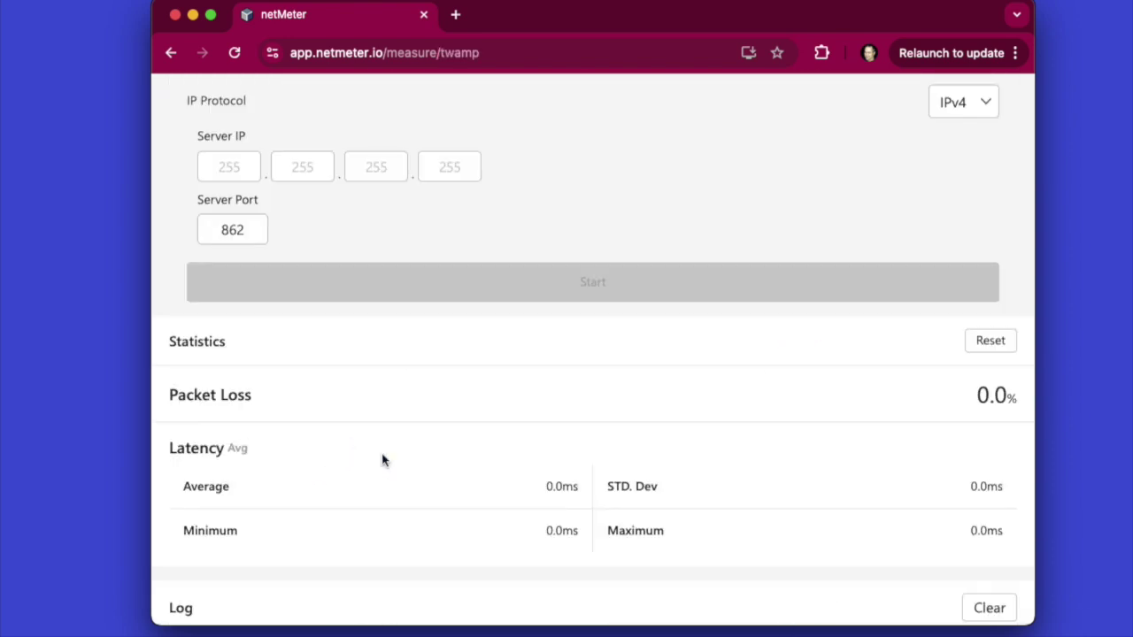
{"action": "scroll", "coordinate": [382, 459], "scroll_direction": "down", "scroll_amount": 5}
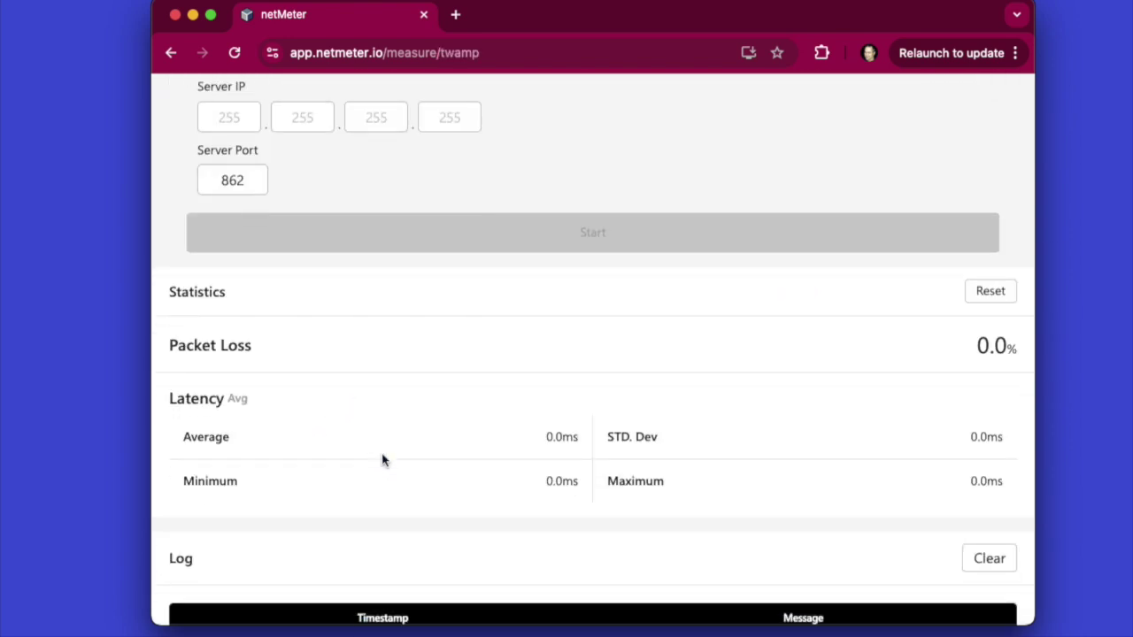
{"action": "scroll", "coordinate": [383, 455], "scroll_direction": "up", "scroll_amount": 5}
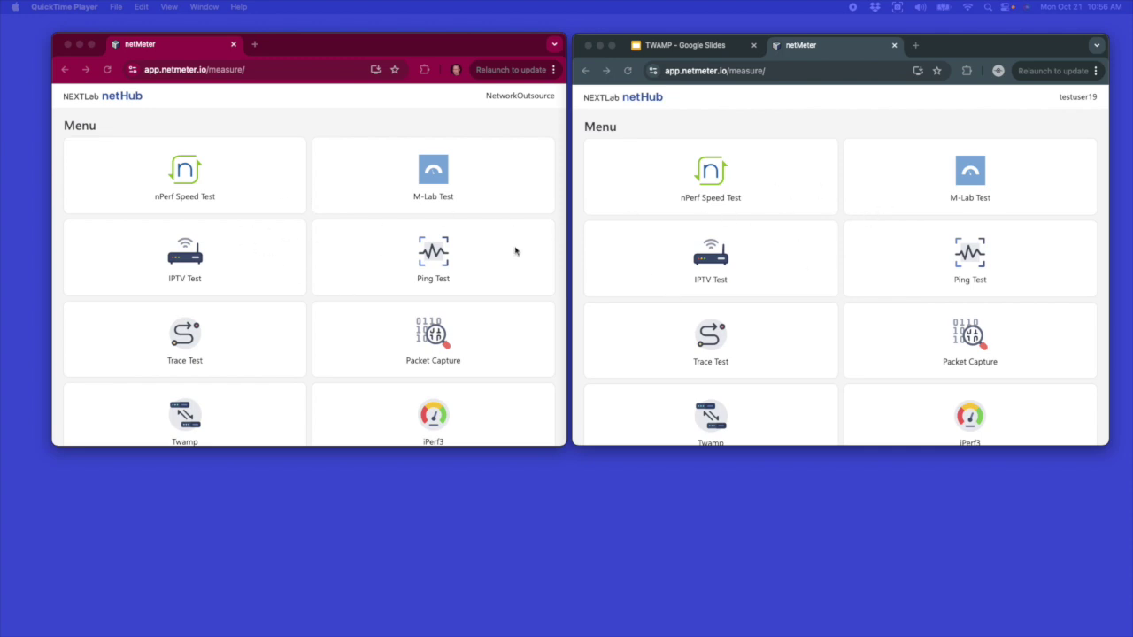
Open the connection info of the testuser19 device and copy its assigned IP address.
{"action": "scroll", "coordinate": [726, 286], "scroll_direction": "down", "scroll_amount": 5}
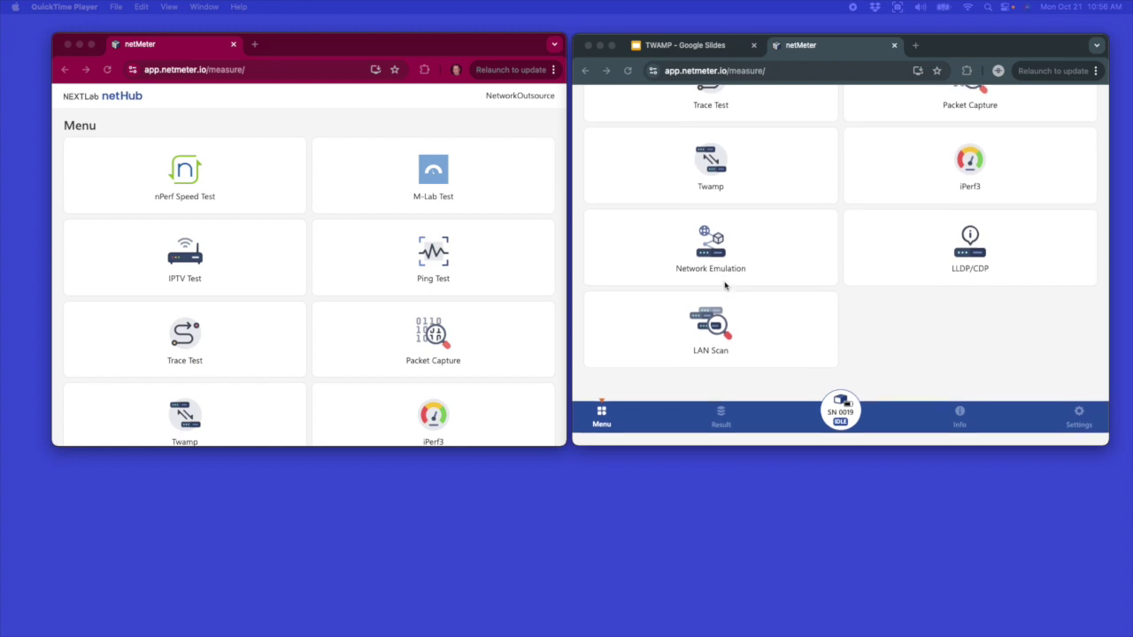
{"action": "left_click", "coordinate": [960, 425]}
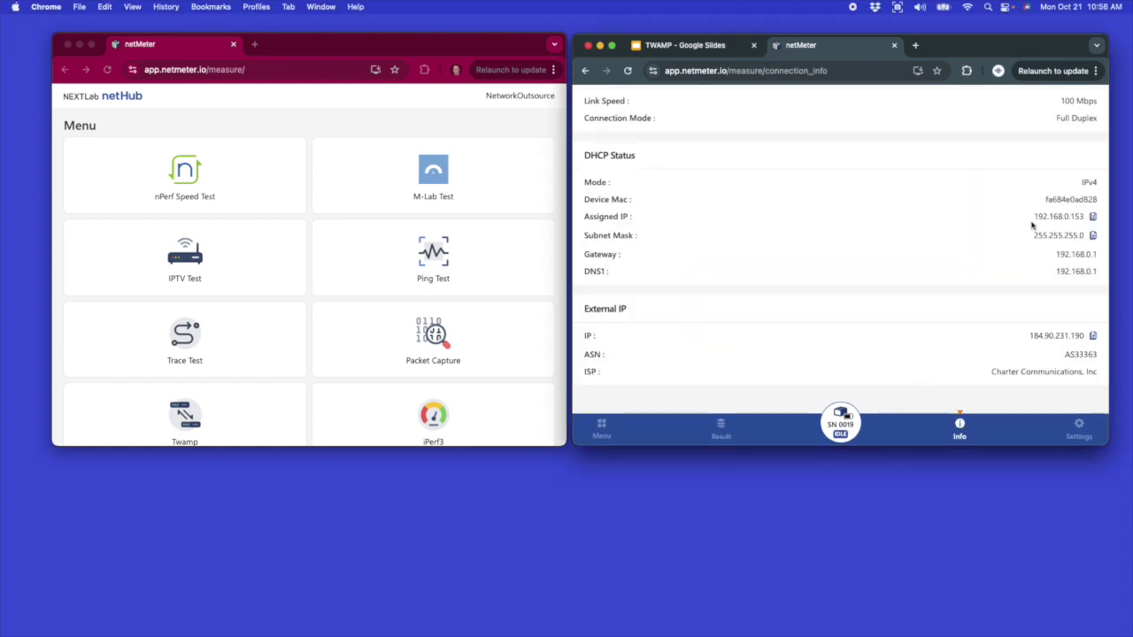
{"action": "left_click", "coordinate": [1093, 217]}
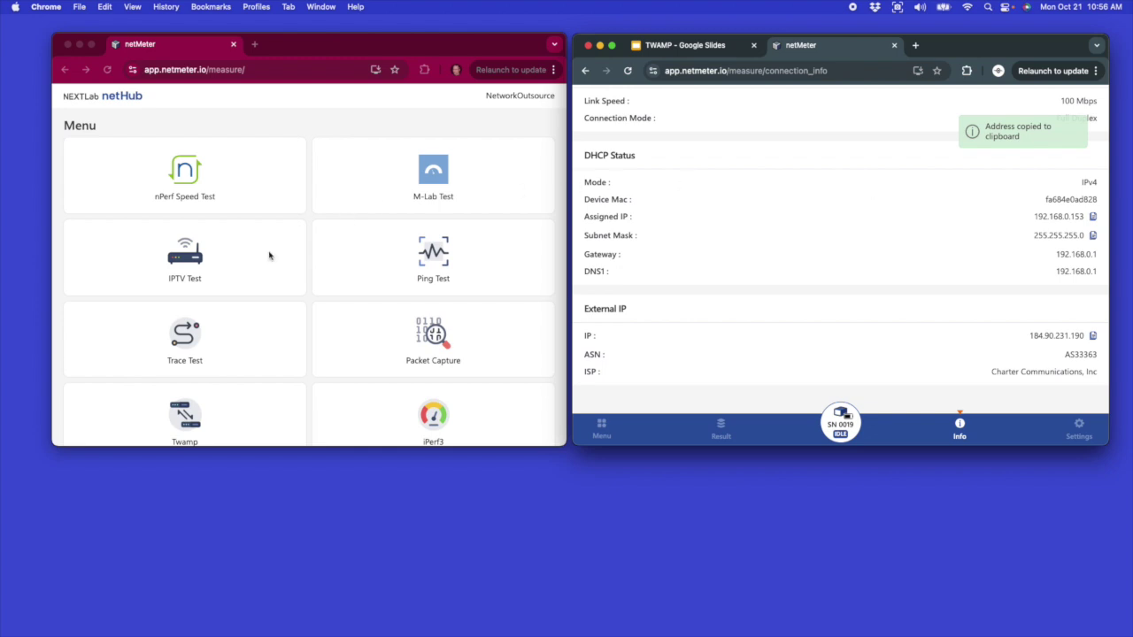
Open the Twamp test on the testuser19 device and switch it to Responder mode.
{"action": "left_click", "coordinate": [601, 428]}
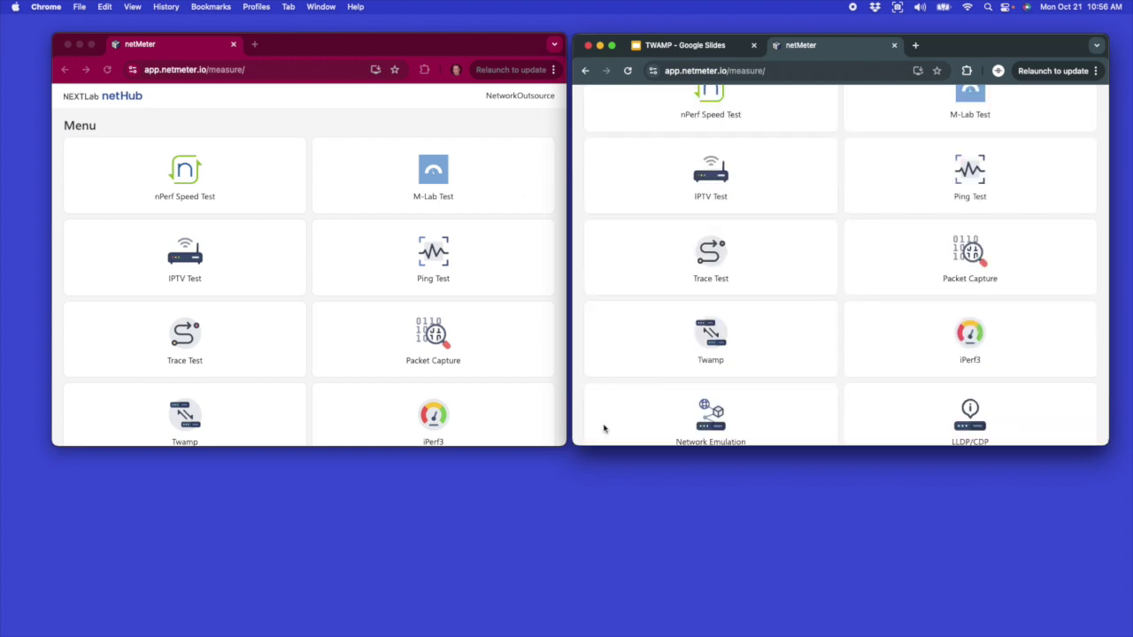
{"action": "left_click", "coordinate": [707, 337]}
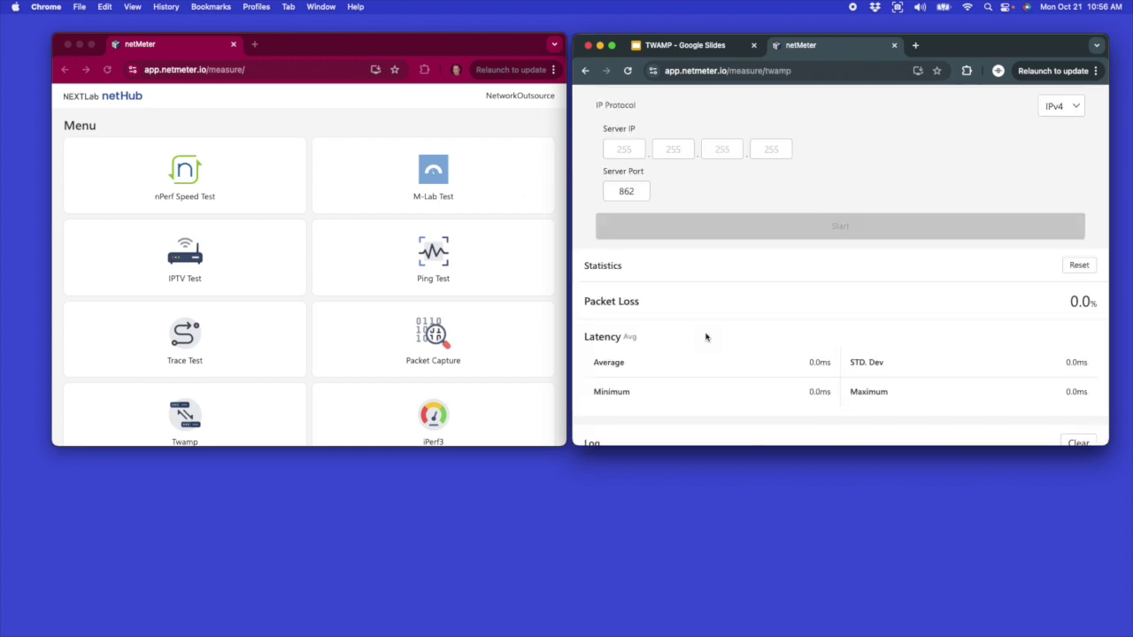
{"action": "scroll", "coordinate": [795, 177], "scroll_direction": "up", "scroll_amount": 2}
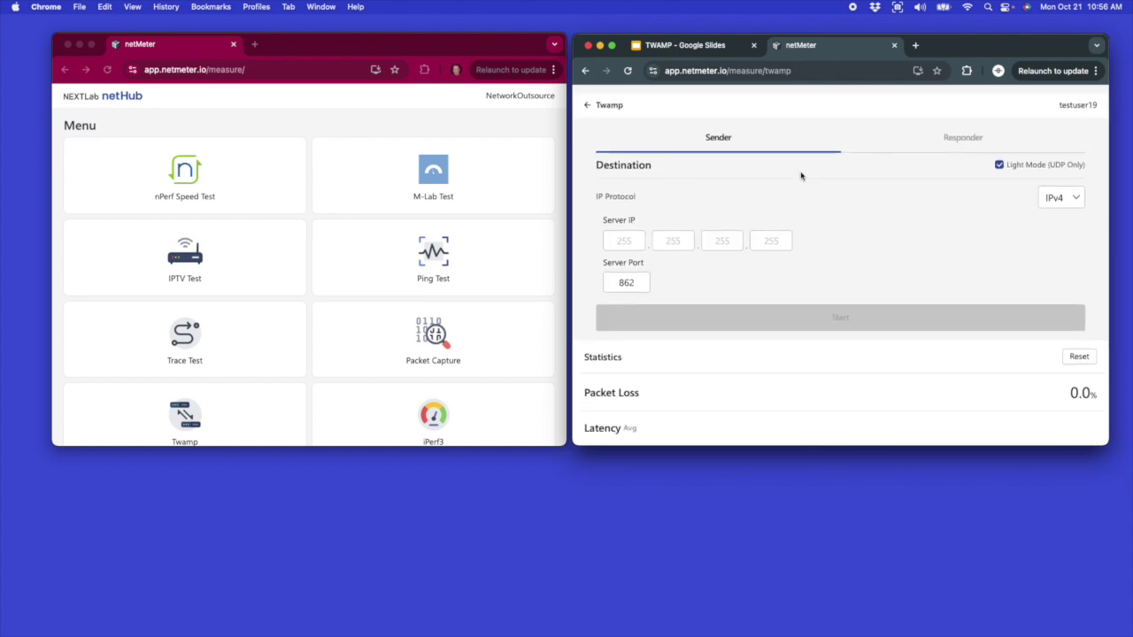
{"action": "left_click", "coordinate": [962, 129]}
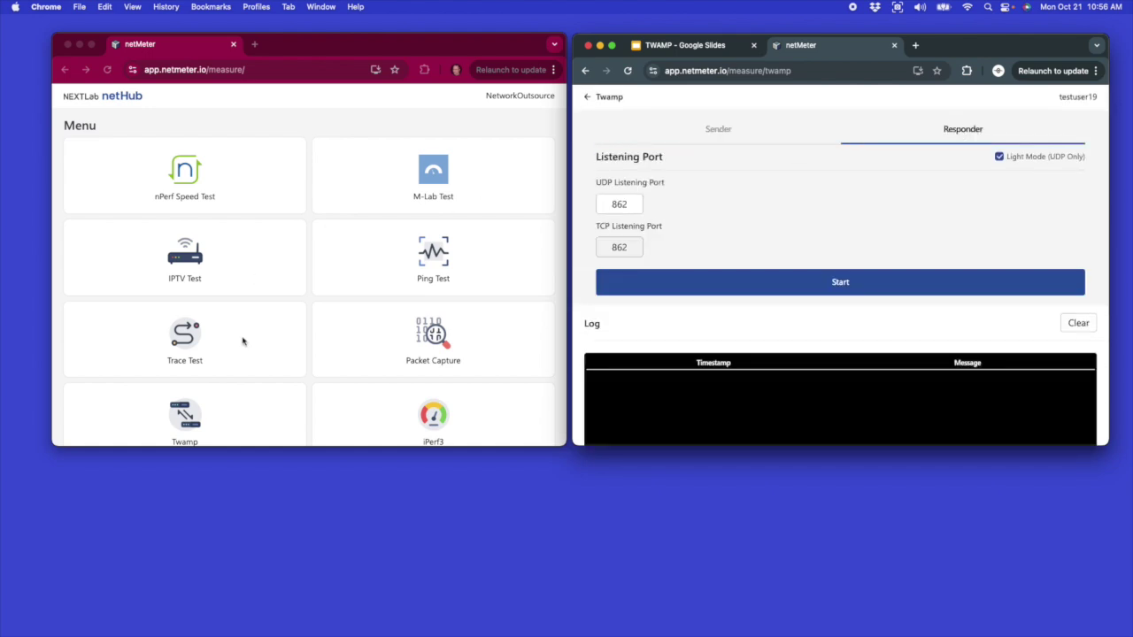
Open the Twamp test's Sender settings on the NetworkOutsource device.
{"action": "scroll", "coordinate": [243, 343], "scroll_direction": "down", "scroll_amount": 2}
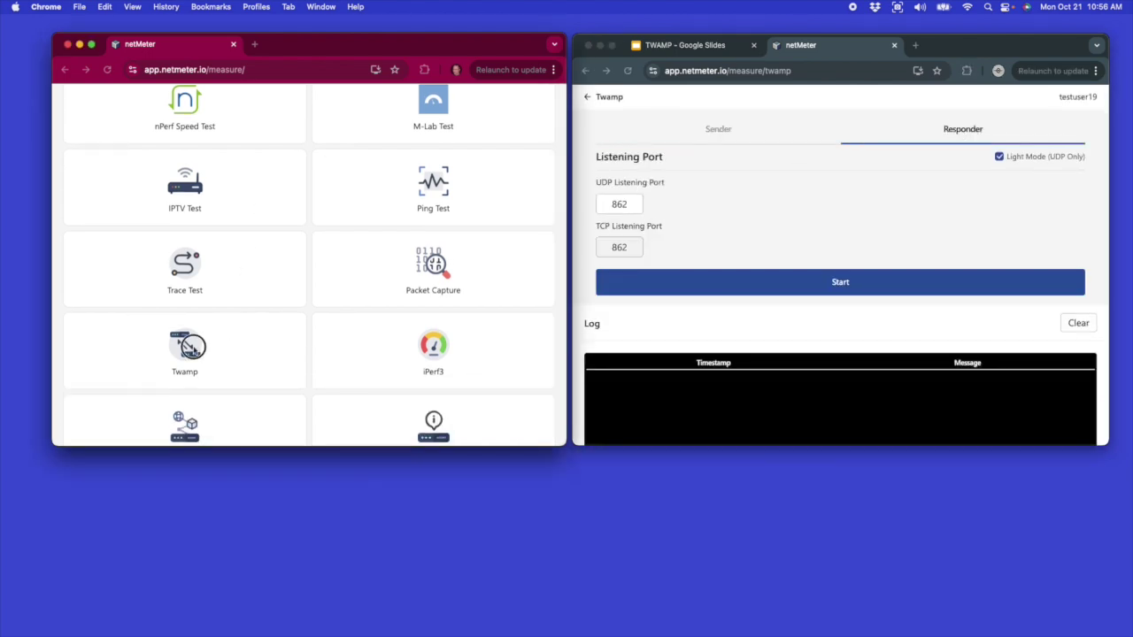
{"action": "left_click", "coordinate": [197, 351]}
{"action": "left_click", "coordinate": [195, 350]}
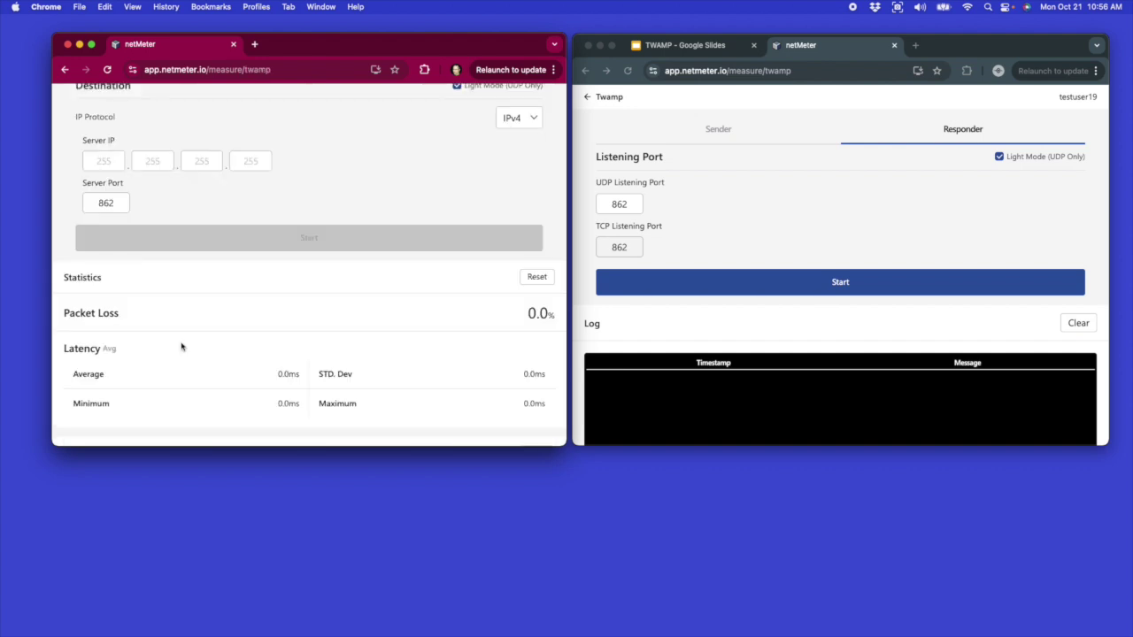
{"action": "scroll", "coordinate": [219, 310], "scroll_direction": "up", "scroll_amount": 2}
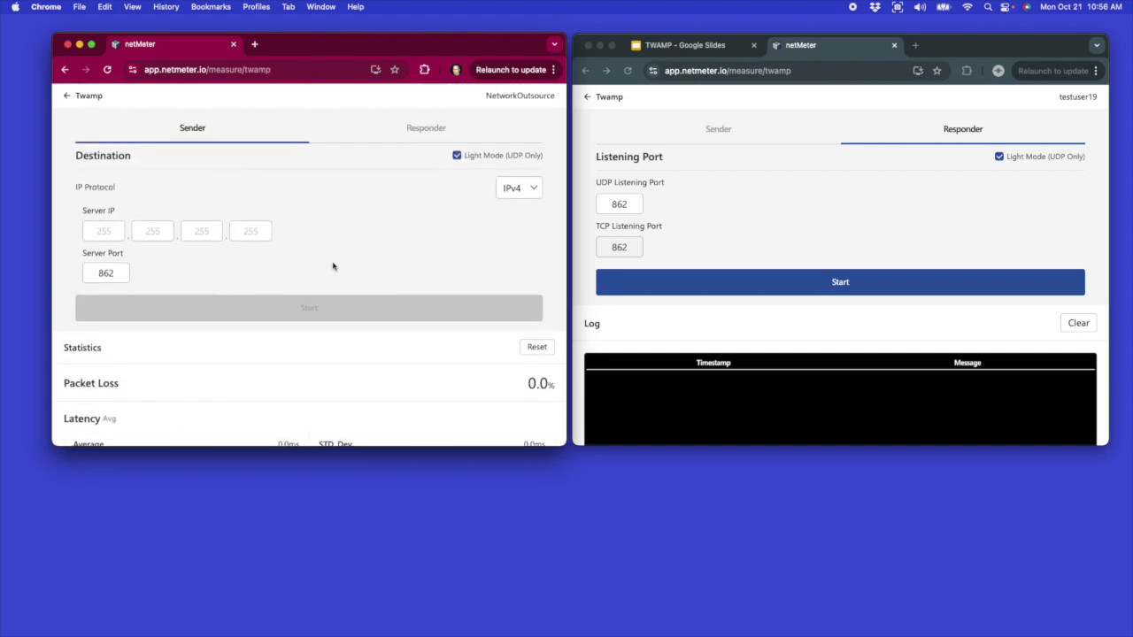
Enter 192.168.0.153 as the sender's destination server IP.
{"action": "right_click", "coordinate": [93, 232]}
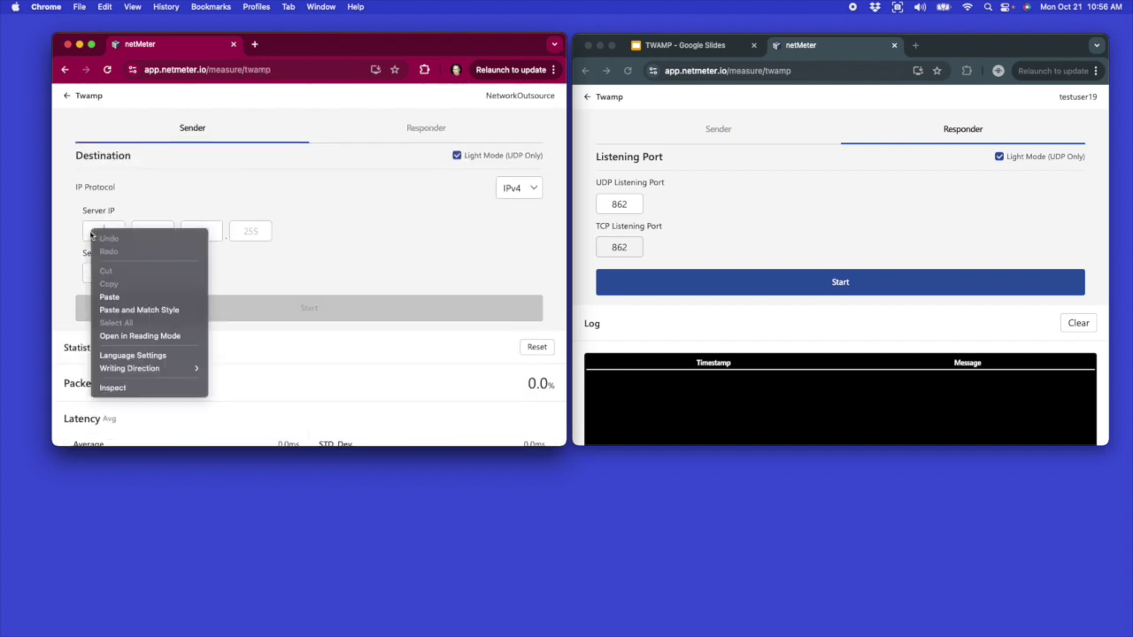
{"action": "left_click", "coordinate": [114, 301]}
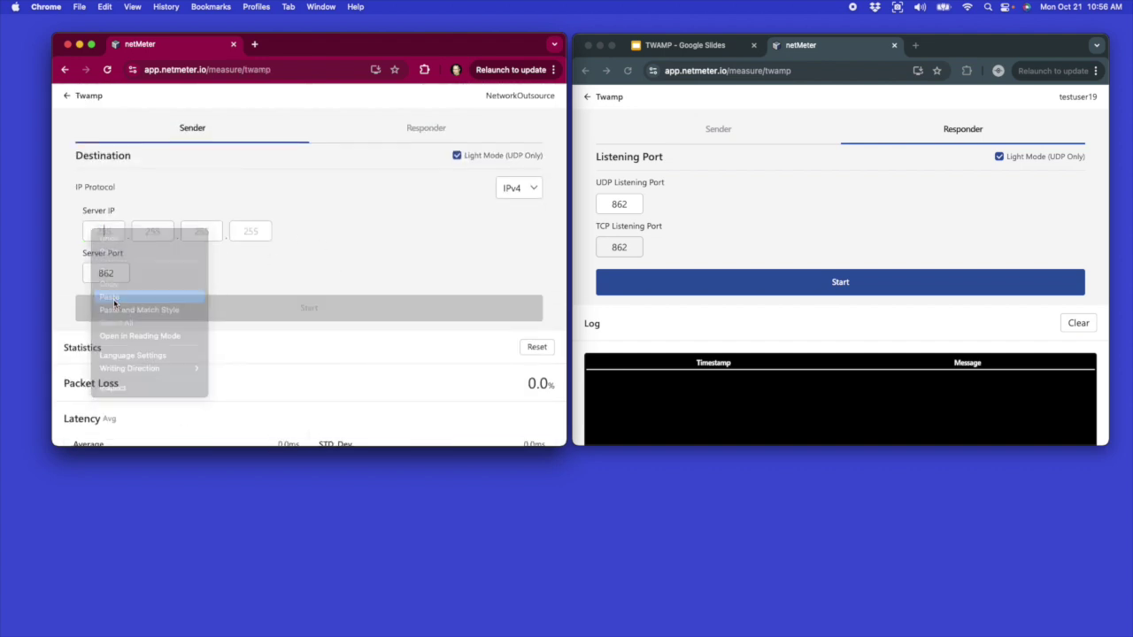
{"action": "left_click", "coordinate": [165, 232]}
{"action": "type", "text": "168"}
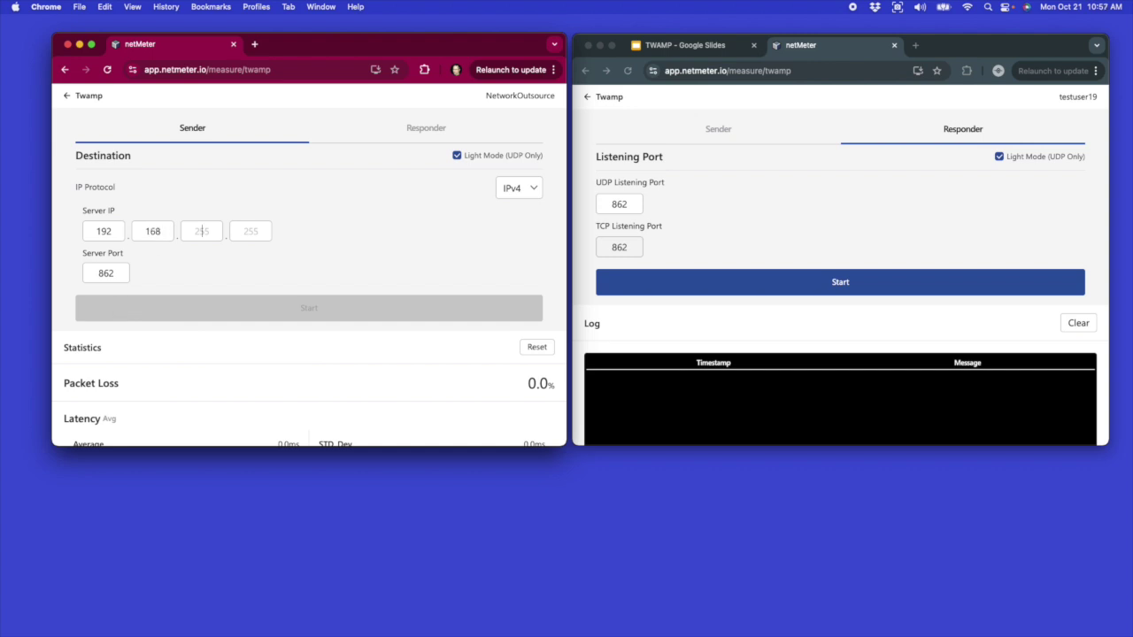
{"action": "left_click", "coordinate": [253, 233]}
{"action": "type", "text": "153"}
{"action": "left_click", "coordinate": [337, 242]}
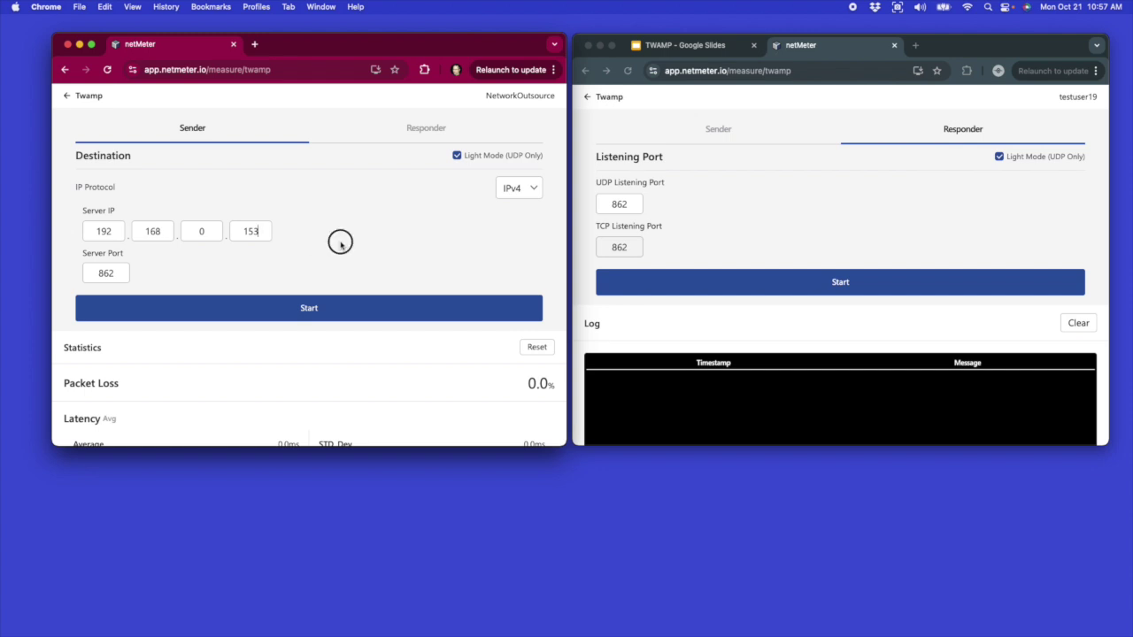
Start the Twamp responder on the testuser19 device and run the sender test against it from the NetworkOutsource device.
{"action": "left_click", "coordinate": [758, 251]}
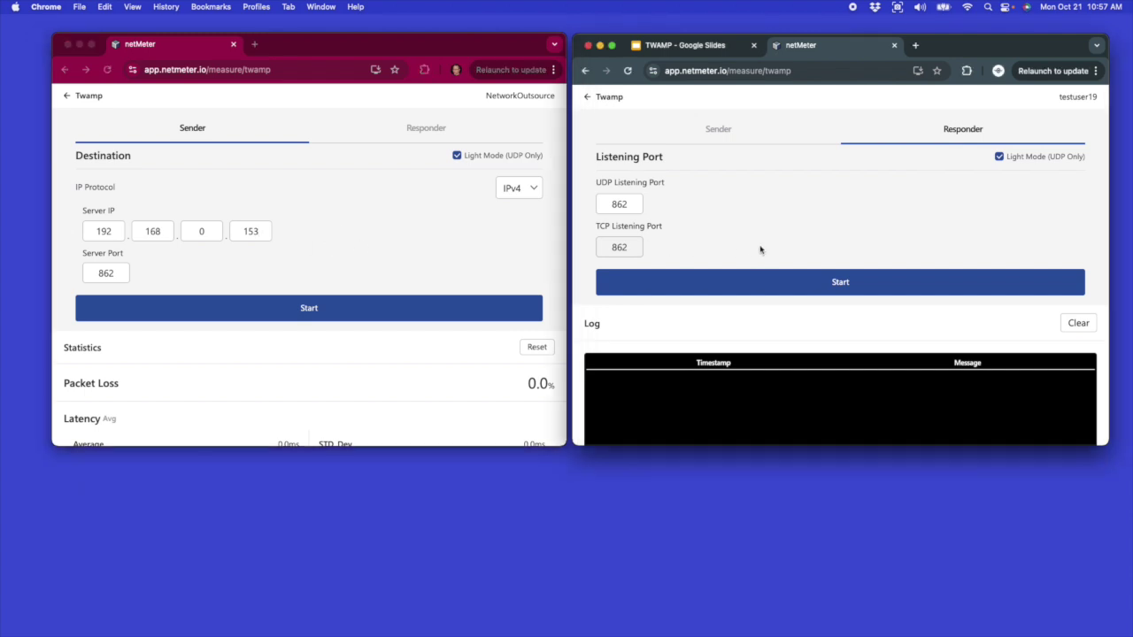
{"action": "left_click", "coordinate": [816, 286]}
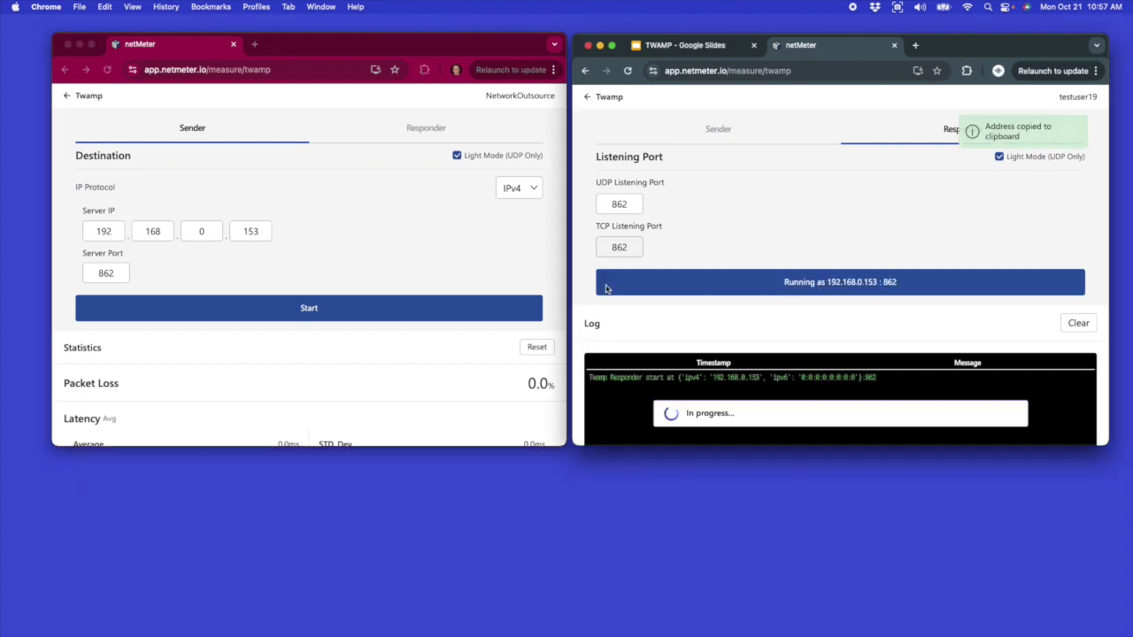
{"action": "left_click", "coordinate": [311, 309]}
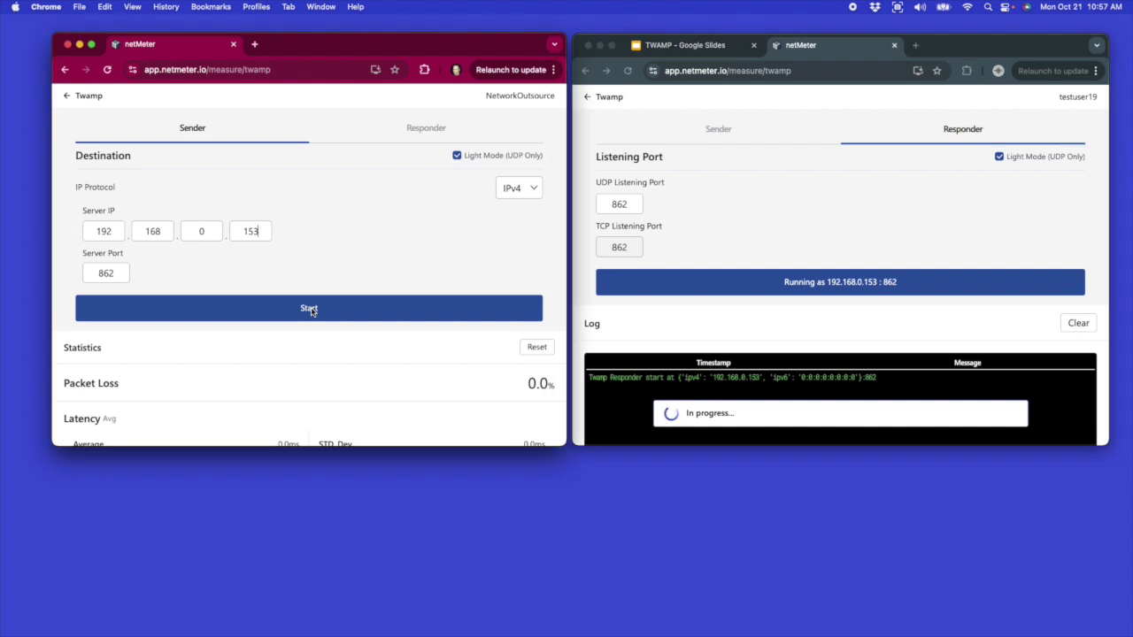
{"action": "left_click", "coordinate": [311, 309]}
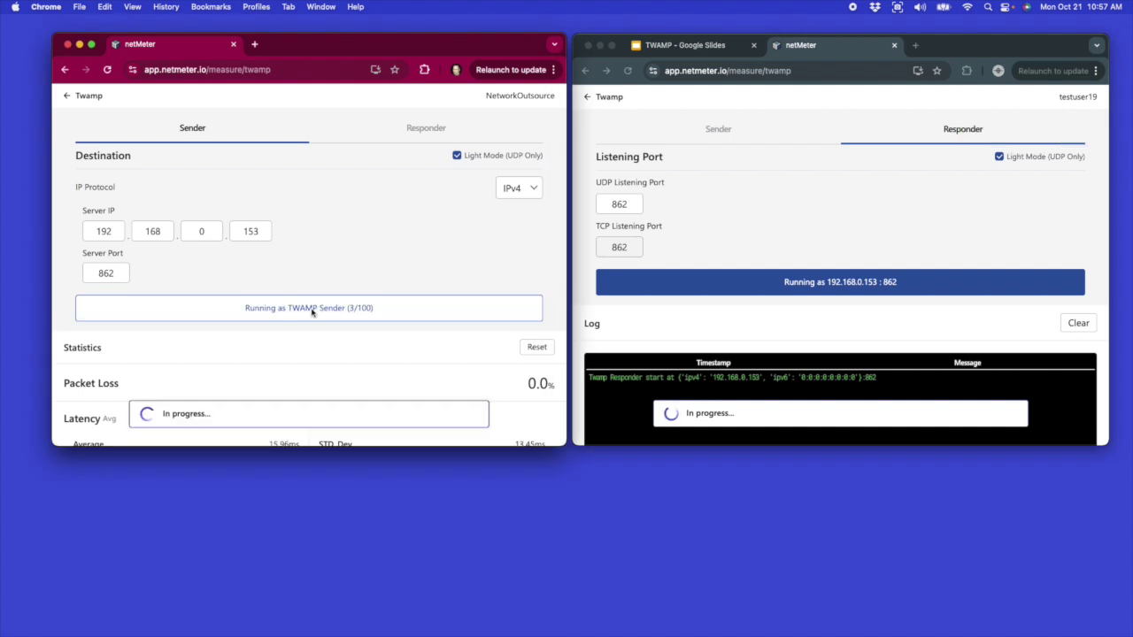
Review the sender's packet loss, latency statistics and reply log, and stop the running responder.
{"action": "scroll", "coordinate": [315, 328], "scroll_direction": "down", "scroll_amount": 1}
{"action": "scroll", "coordinate": [315, 328], "scroll_direction": "down", "scroll_amount": 4}
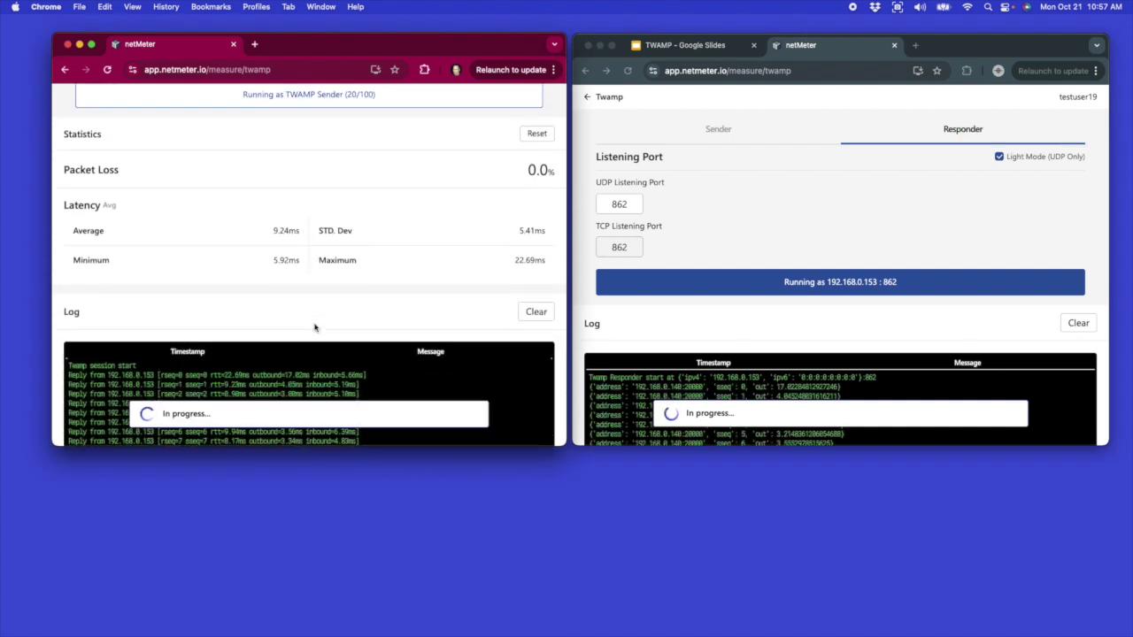
{"action": "scroll", "coordinate": [678, 390], "scroll_direction": "up", "scroll_amount": 1}
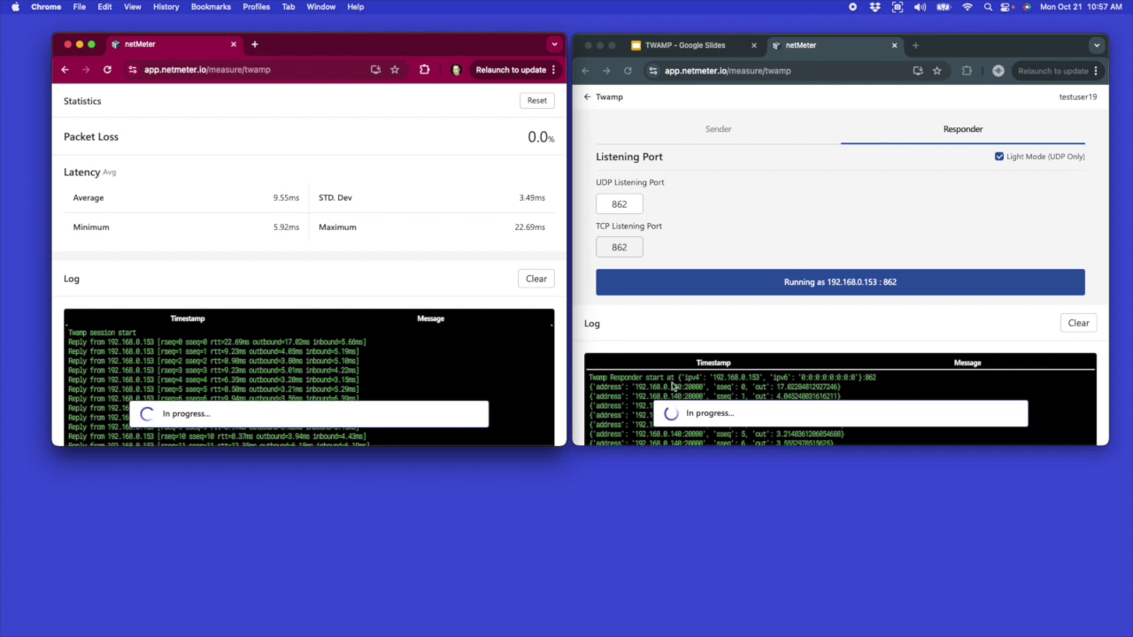
{"action": "scroll", "coordinate": [481, 332], "scroll_direction": "up", "scroll_amount": 2}
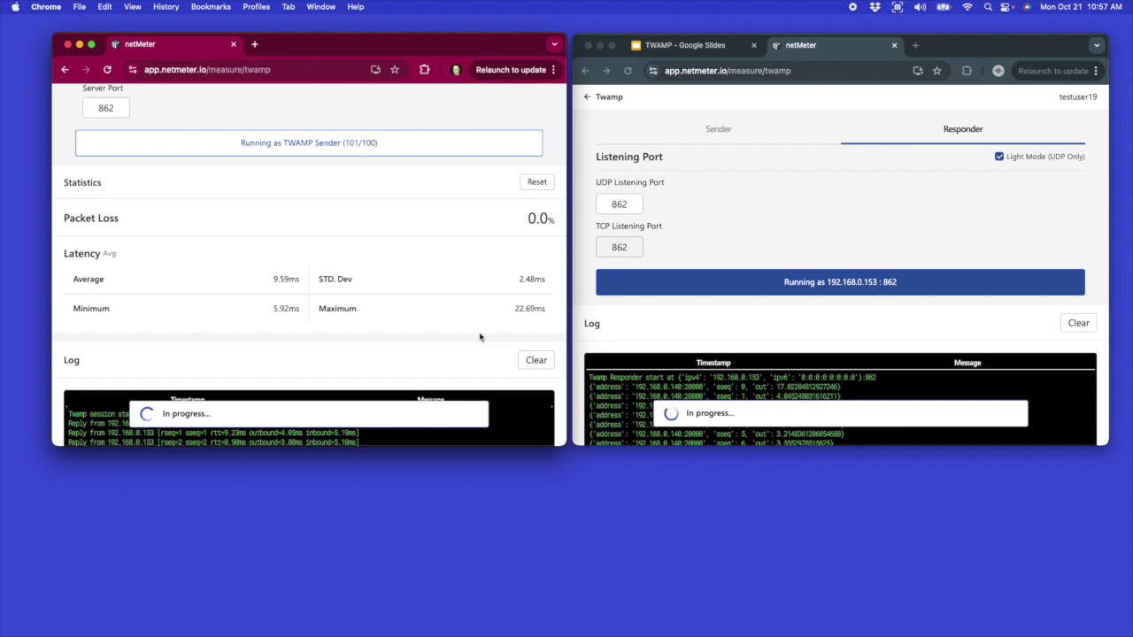
{"action": "scroll", "coordinate": [479, 336], "scroll_direction": "up", "scroll_amount": 5}
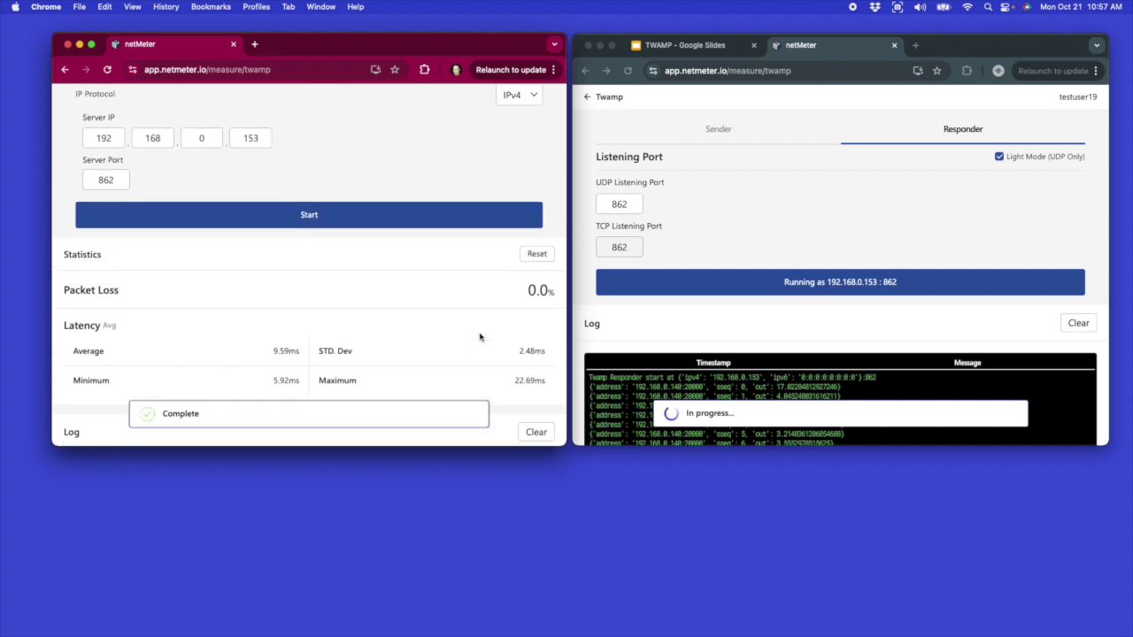
{"action": "left_click", "coordinate": [874, 284]}
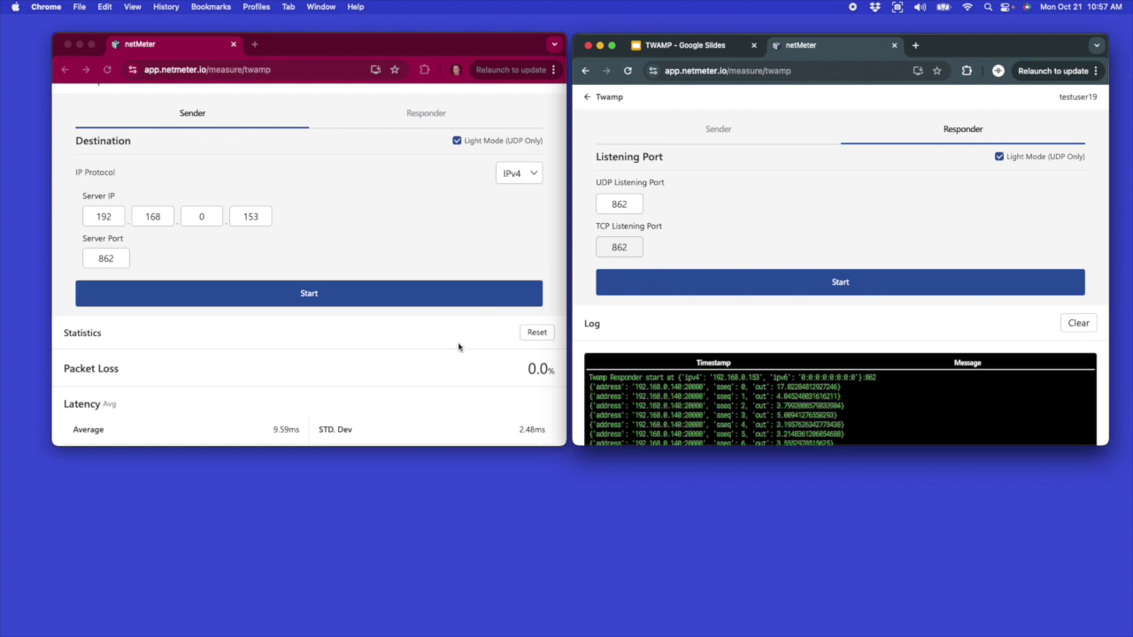
Leave the Twamp test on the NetworkOutsource device and open its saved results.
{"action": "scroll", "coordinate": [456, 343], "scroll_direction": "up", "scroll_amount": 2}
{"action": "left_click", "coordinate": [67, 96]}
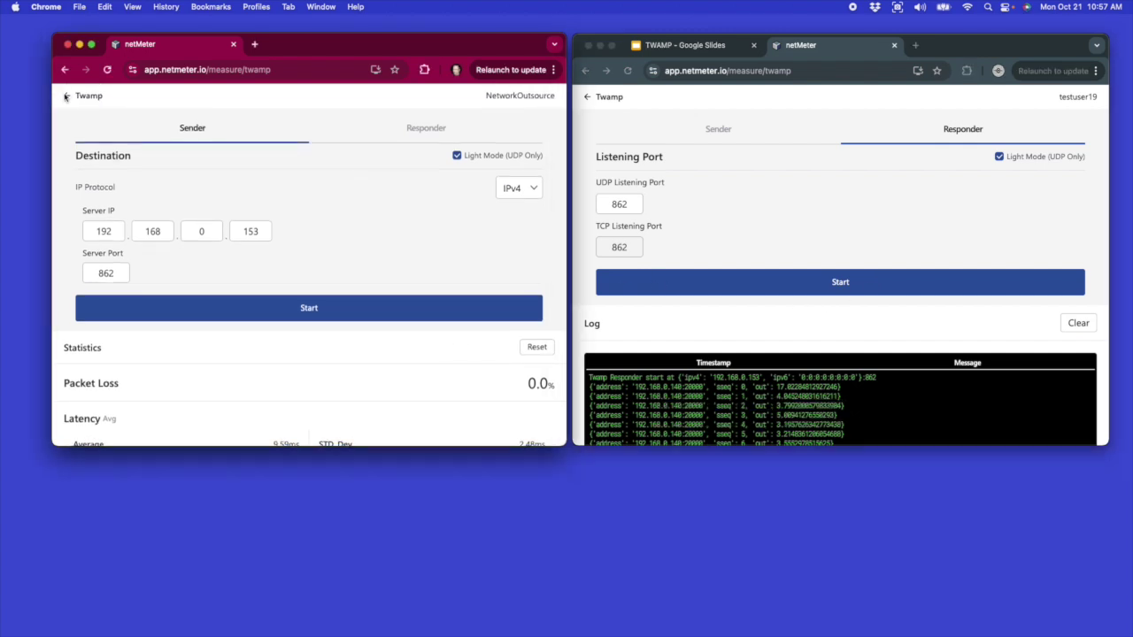
{"action": "left_click", "coordinate": [65, 97]}
{"action": "scroll", "coordinate": [150, 367], "scroll_direction": "down", "scroll_amount": 6}
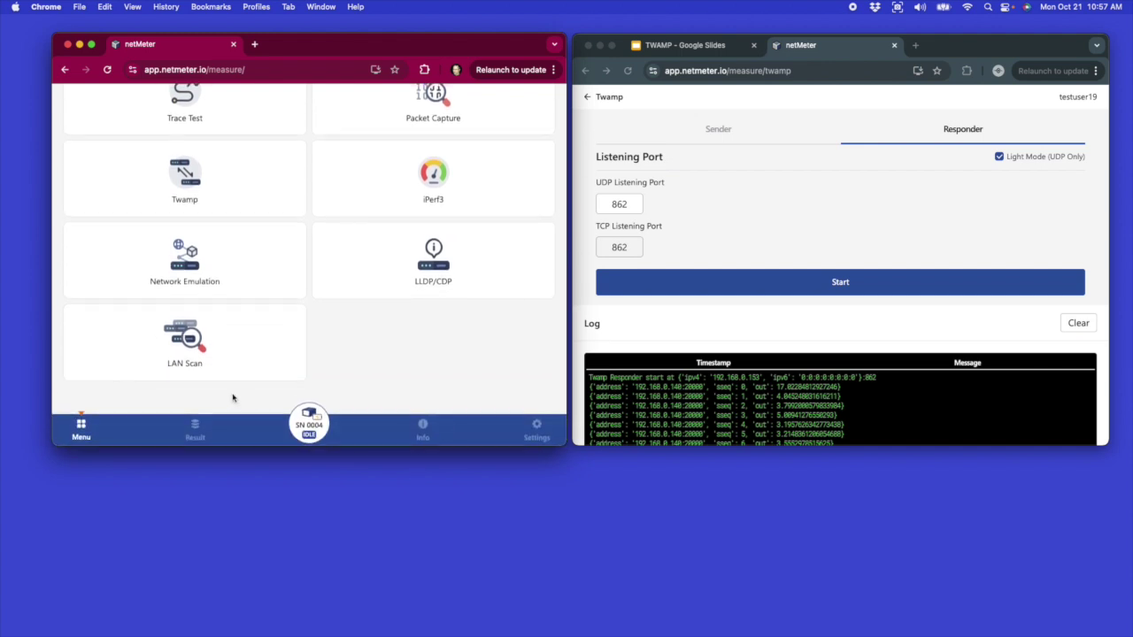
{"action": "left_click", "coordinate": [196, 428]}
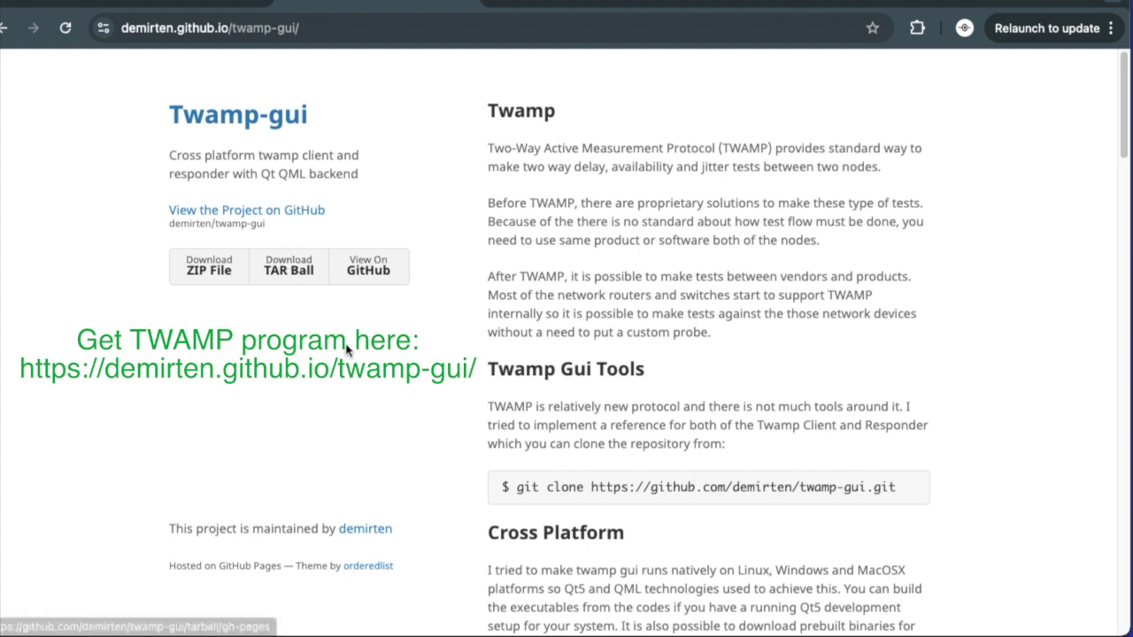
Download the Twamp-gui Windows installer v1.0.8 (win32/64) and launch the Twamp Responder program on the Windows computer.
{"action": "scroll", "coordinate": [442, 421], "scroll_direction": "down", "scroll_amount": 3}
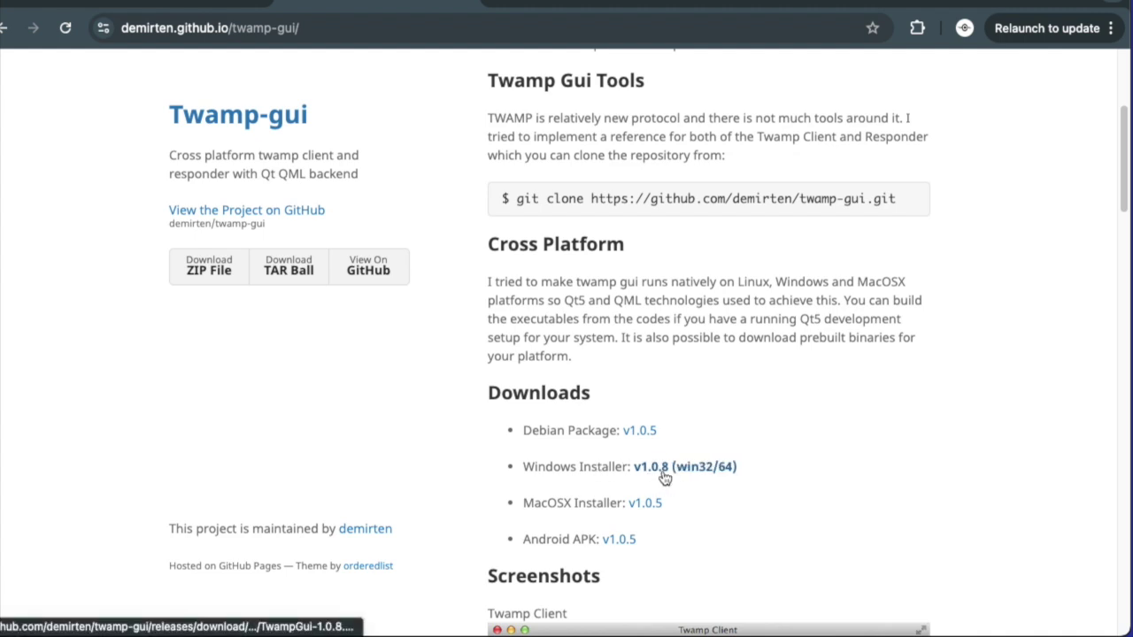
{"action": "left_click", "coordinate": [664, 469]}
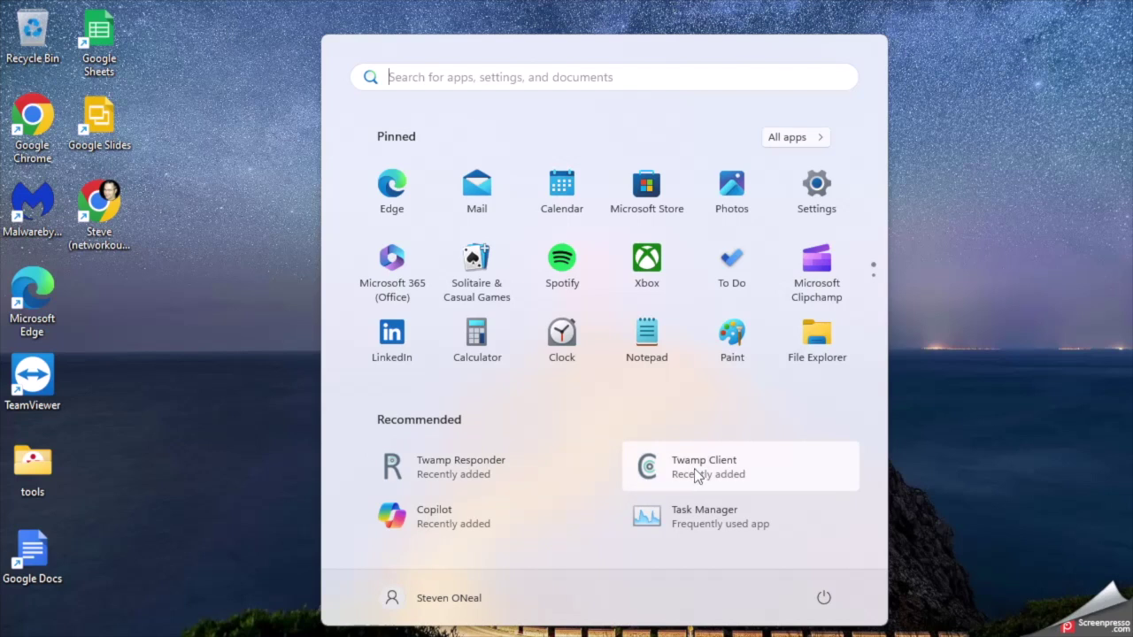
{"action": "left_click", "coordinate": [526, 468]}
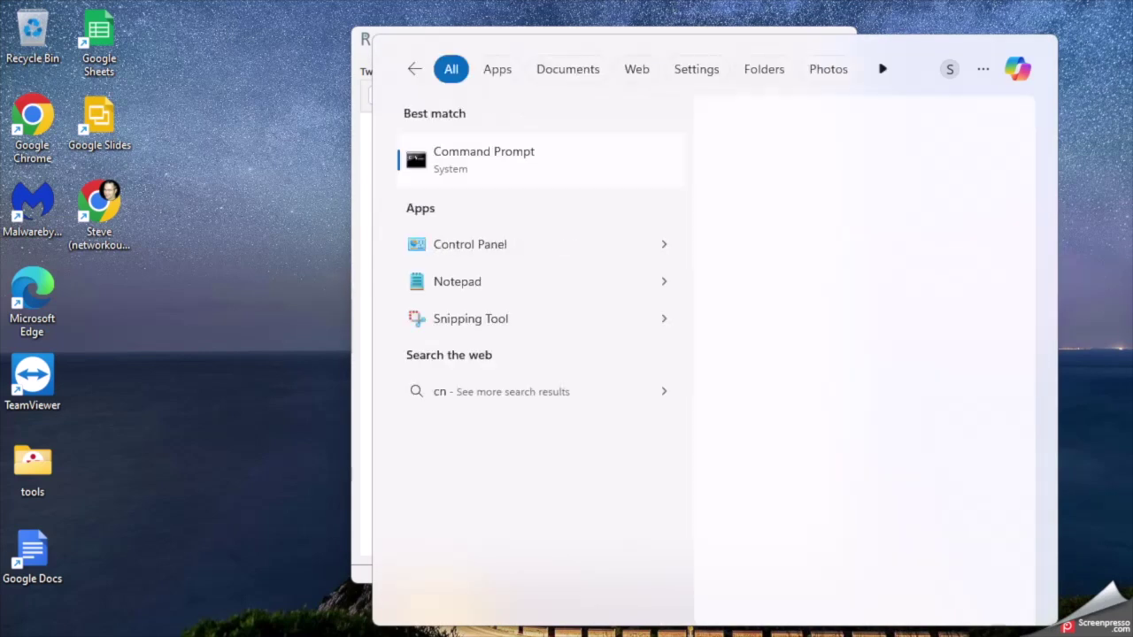
Open Command Prompt on the Windows computer and run ipconfig to look up its IP address.
{"action": "type", "text": "d"}
{"action": "key", "text": "BackSpace"}
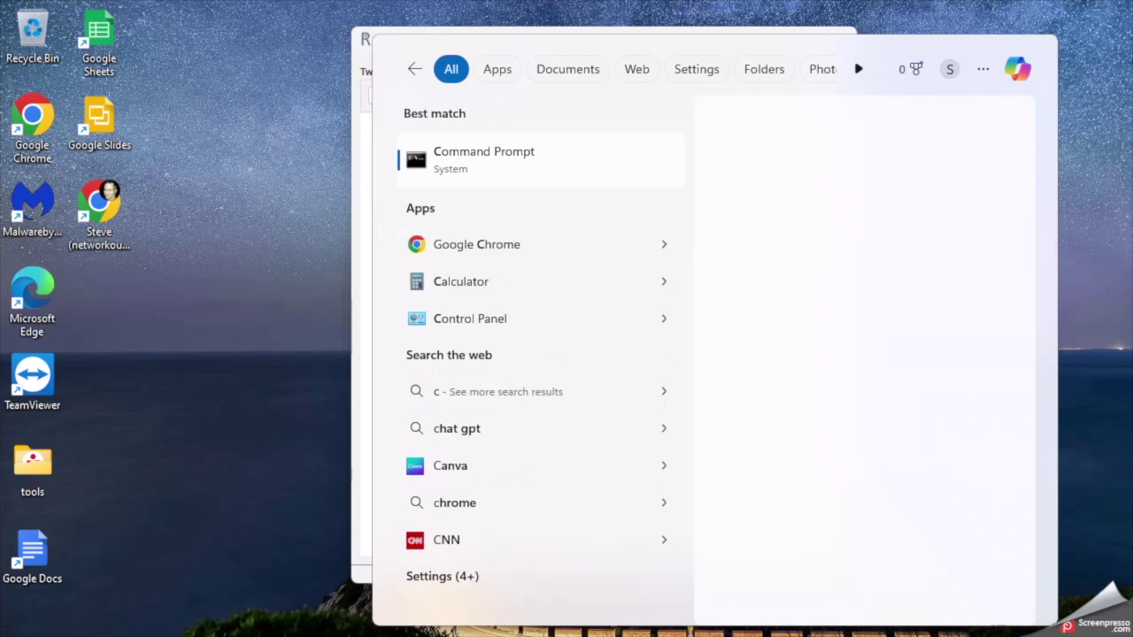
{"action": "type", "text": "md"}
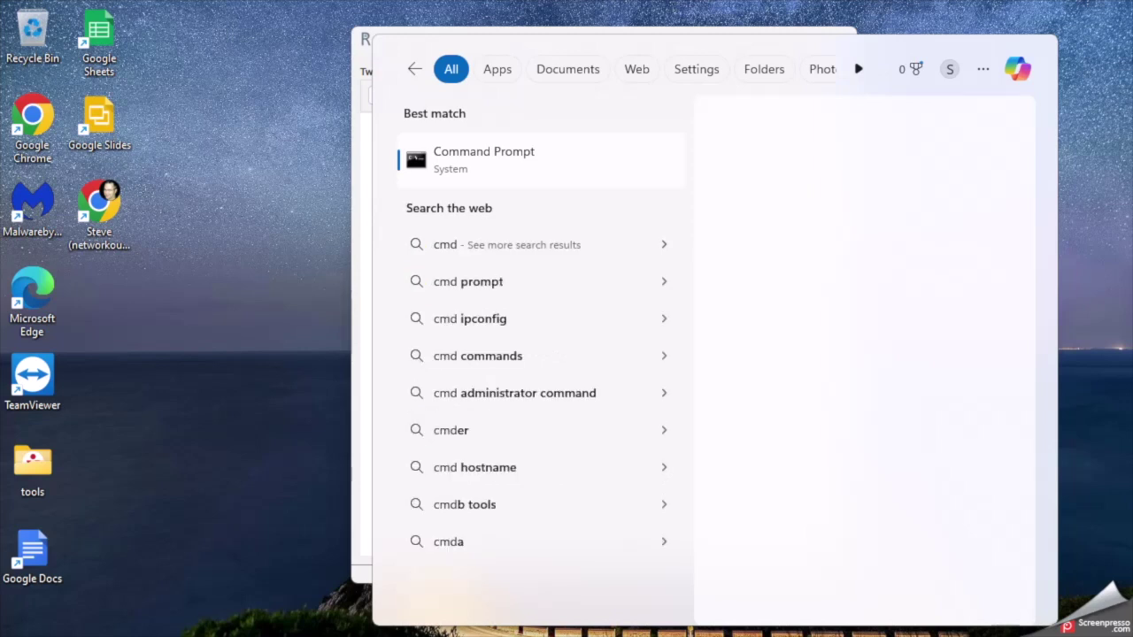
{"action": "left_click", "coordinate": [521, 174]}
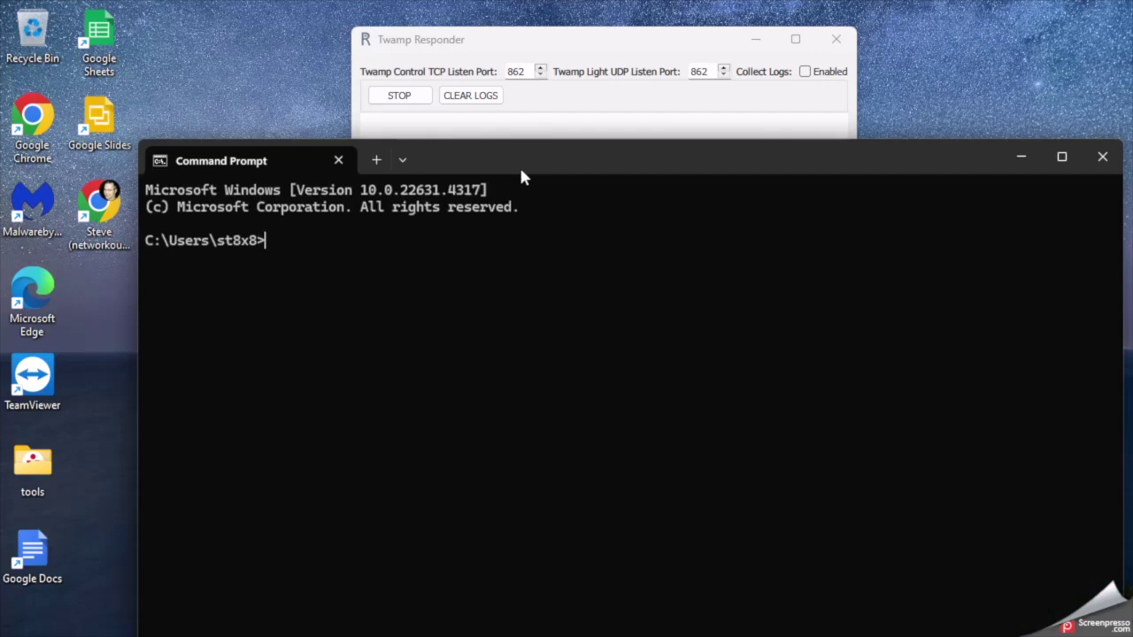
{"action": "type", "text": "ipconfig"}
{"action": "key", "text": "Return"}
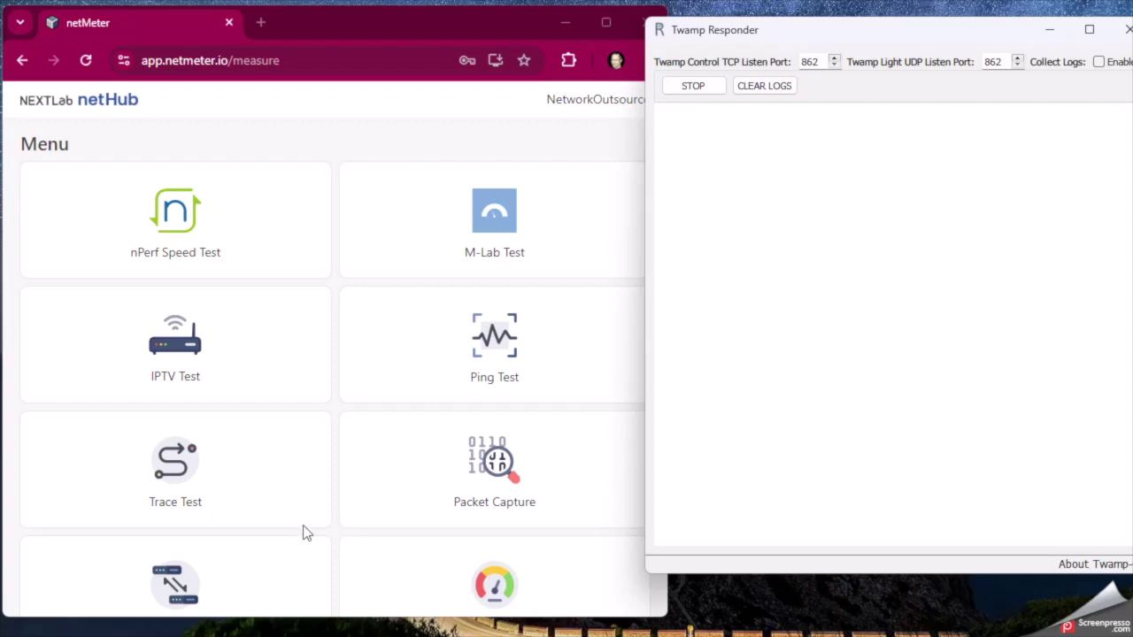
Open the Twamp test in netMeter on the NetworkOutsource device and bring up its sender destination settings.
{"action": "scroll", "coordinate": [303, 532], "scroll_direction": "down", "scroll_amount": 2}
{"action": "left_click", "coordinate": [200, 443]}
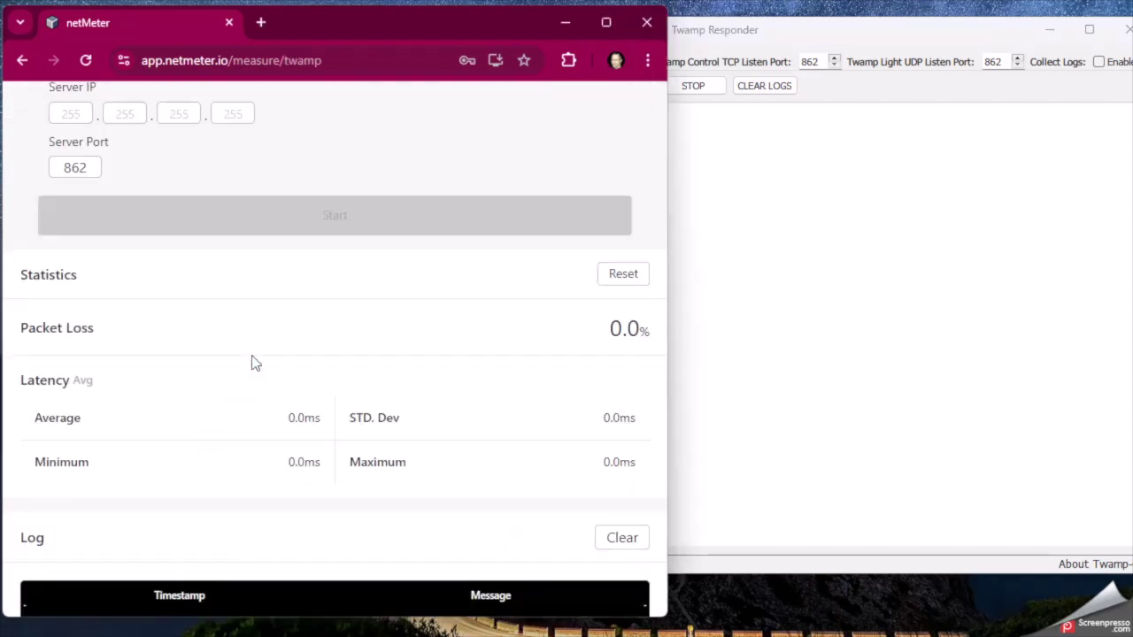
{"action": "scroll", "coordinate": [254, 363], "scroll_direction": "down", "scroll_amount": 1}
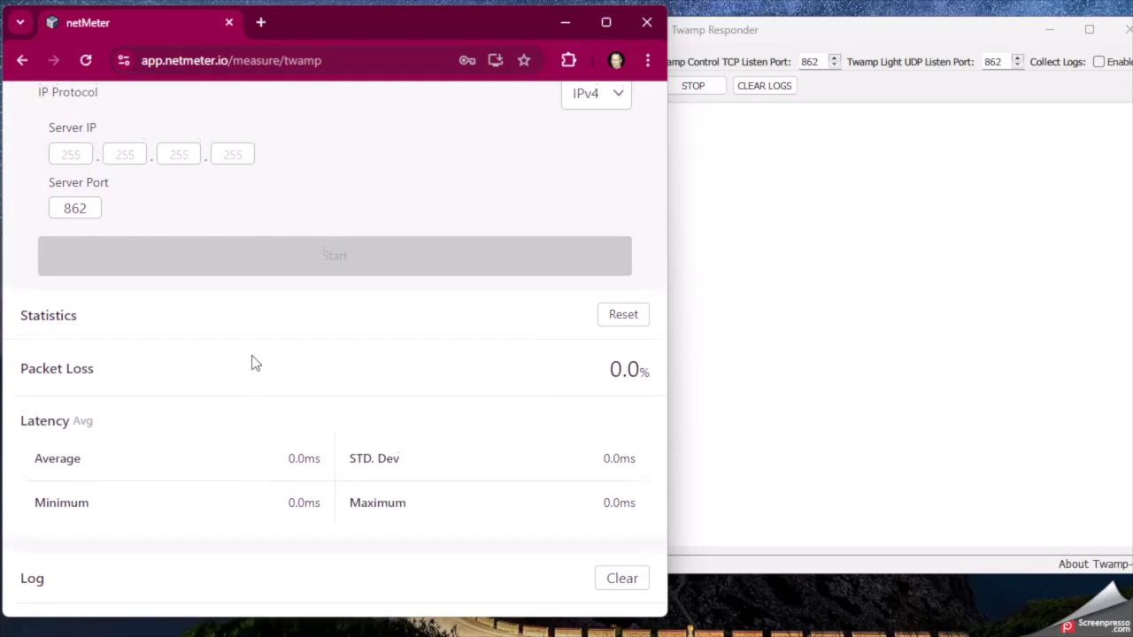
{"action": "scroll", "coordinate": [252, 359], "scroll_direction": "up", "scroll_amount": 3}
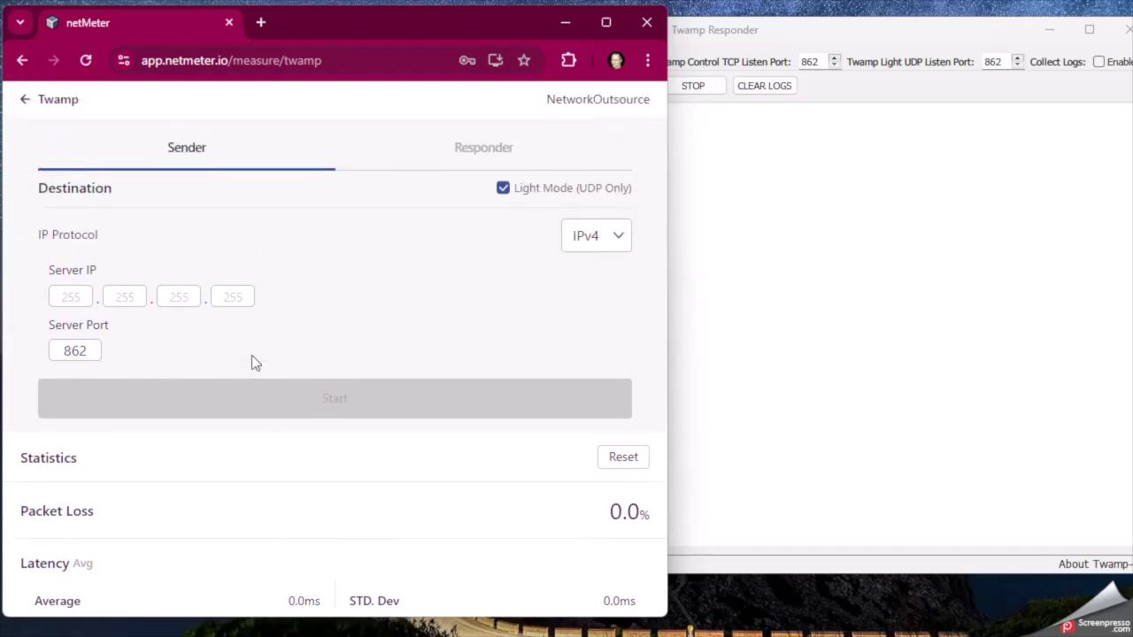
Set the sender's server IP to 192.168.0.103 and start the test with log collection enabled in Twamp Responder.
{"action": "left_click", "coordinate": [72, 298]}
{"action": "type", "text": "192."}
{"action": "type", "text": "168."}
{"action": "type", "text": "0"}
{"action": "left_click", "coordinate": [230, 300]}
{"action": "type", "text": "103"}
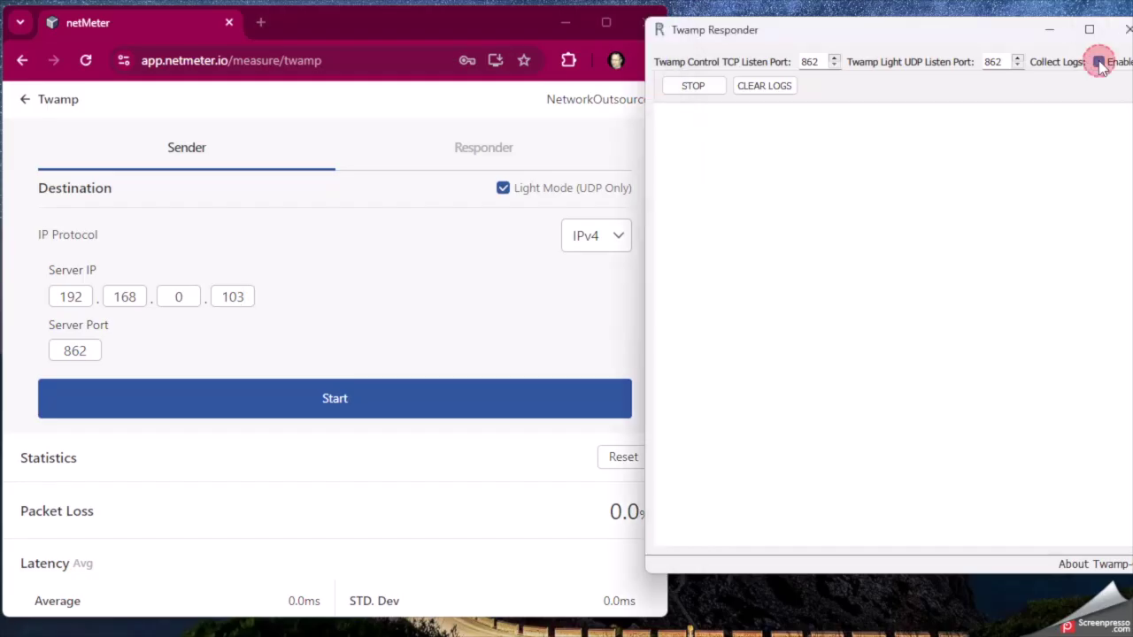
{"action": "left_click", "coordinate": [372, 404]}
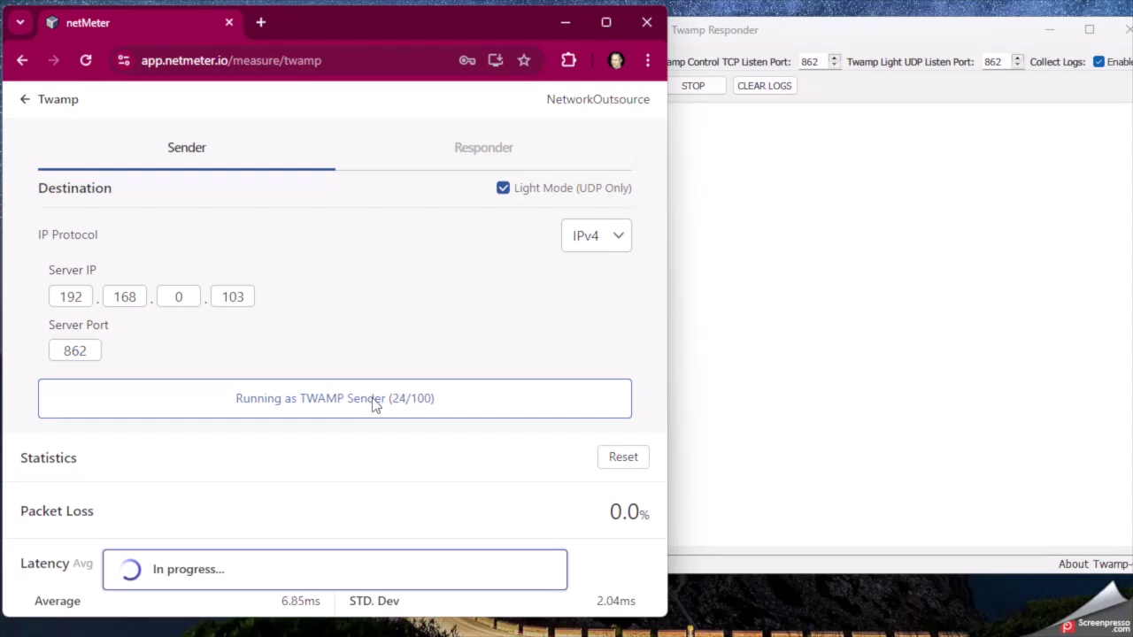
Examine the packet loss, latency statistics and reply log of the sender test against the Windows responder.
{"action": "scroll", "coordinate": [372, 405], "scroll_direction": "down", "scroll_amount": 2}
{"action": "scroll", "coordinate": [371, 405], "scroll_direction": "down", "scroll_amount": 1}
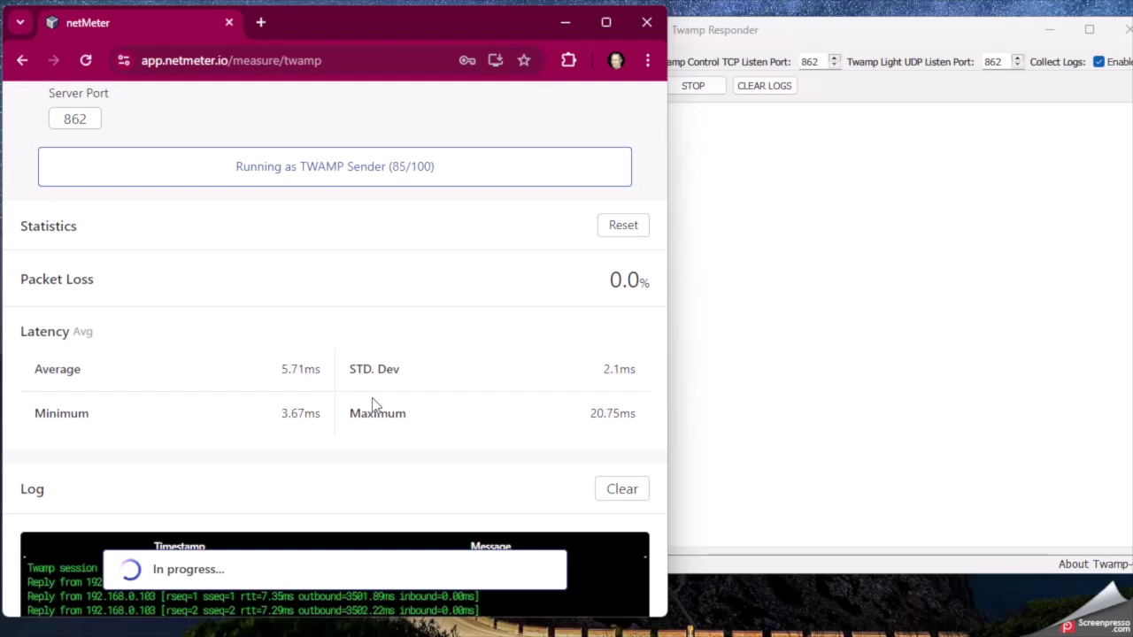
{"action": "scroll", "coordinate": [372, 403], "scroll_direction": "down", "scroll_amount": 1}
{"action": "scroll", "coordinate": [372, 405], "scroll_direction": "down", "scroll_amount": 3}
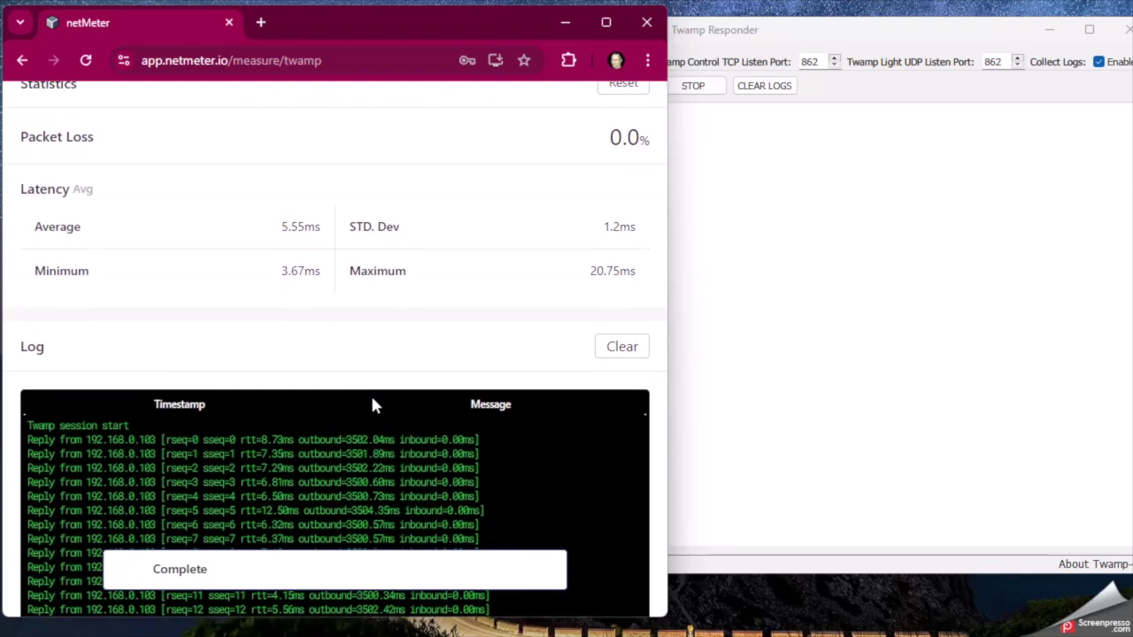
{"action": "scroll", "coordinate": [372, 398], "scroll_direction": "down", "scroll_amount": 10}
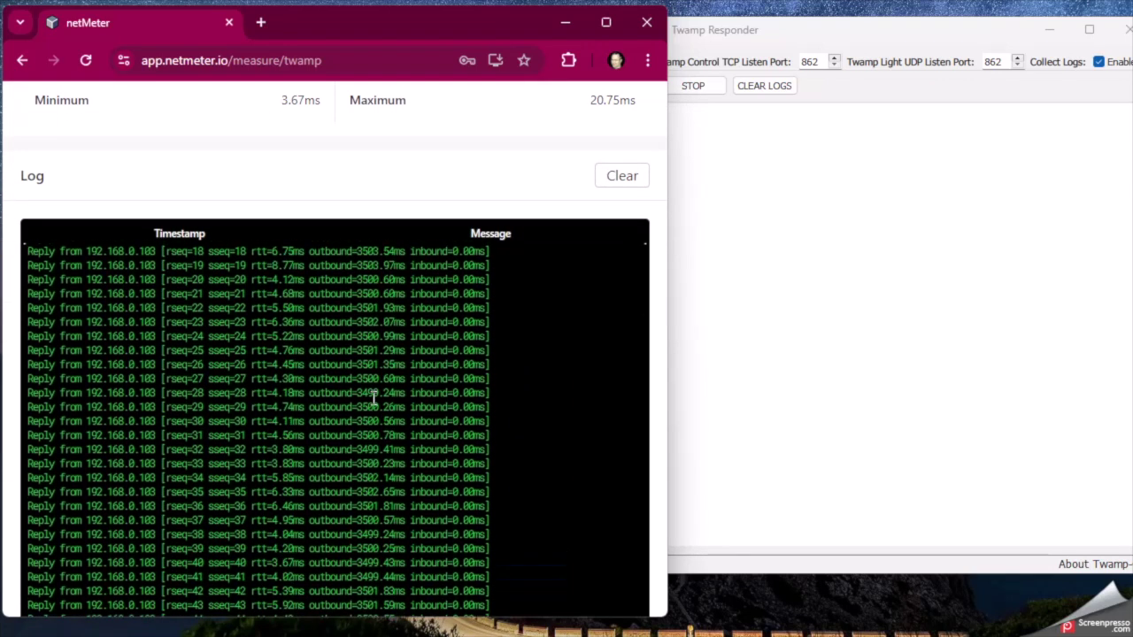
{"action": "scroll", "coordinate": [373, 398], "scroll_direction": "up", "scroll_amount": 10}
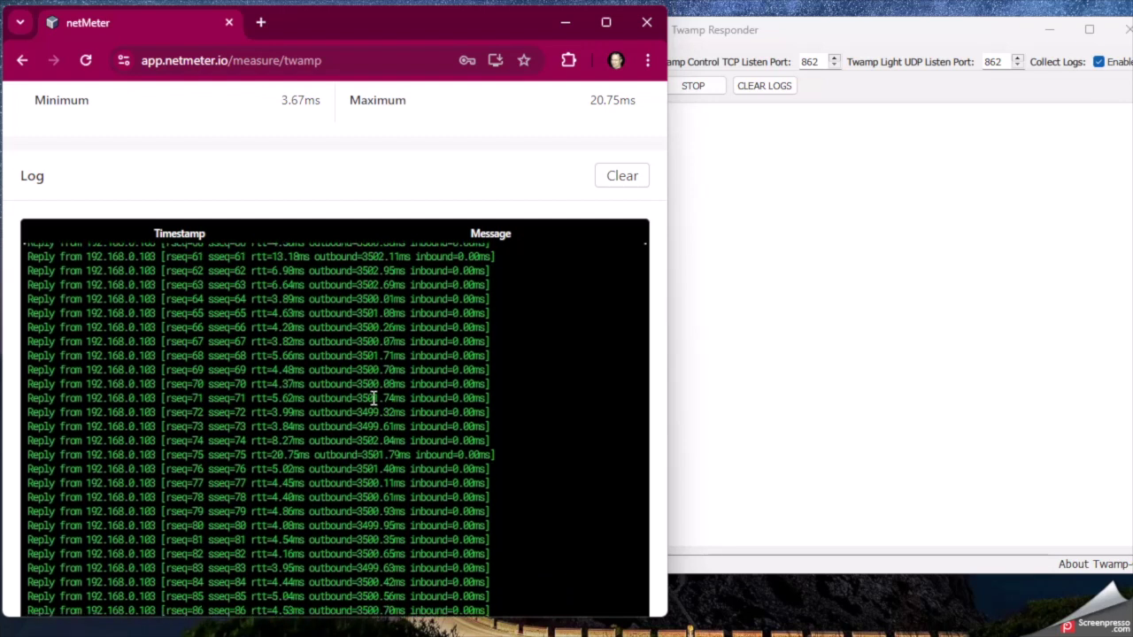
{"action": "scroll", "coordinate": [398, 237], "scroll_direction": "up", "scroll_amount": 4}
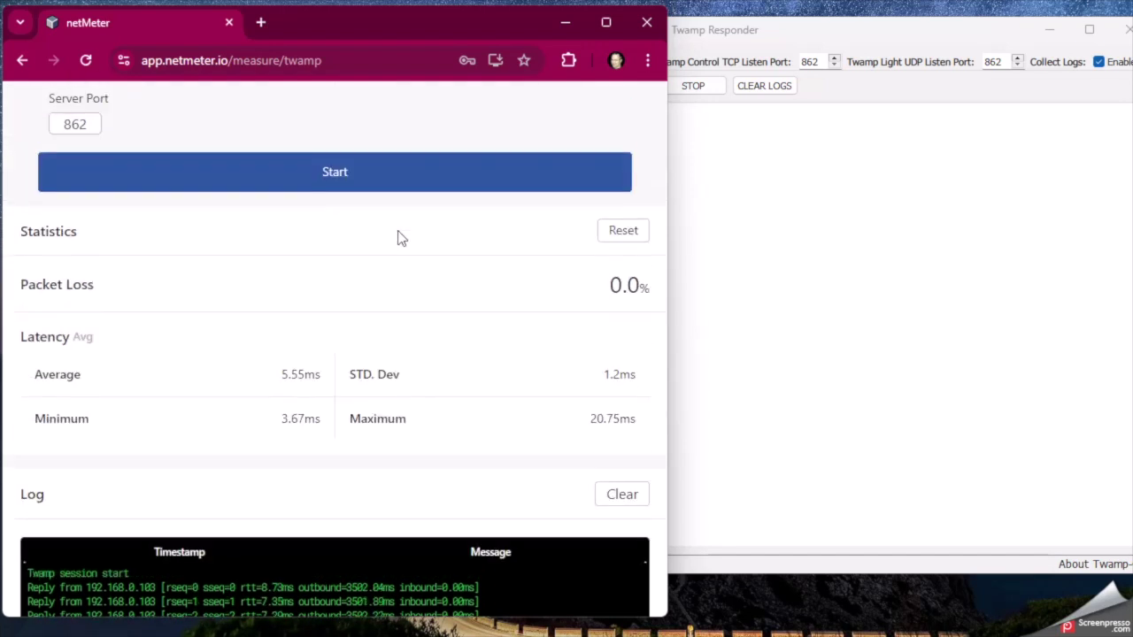
{"action": "scroll", "coordinate": [397, 237], "scroll_direction": "down", "scroll_amount": 1}
{"action": "scroll", "coordinate": [398, 237], "scroll_direction": "down", "scroll_amount": 1}
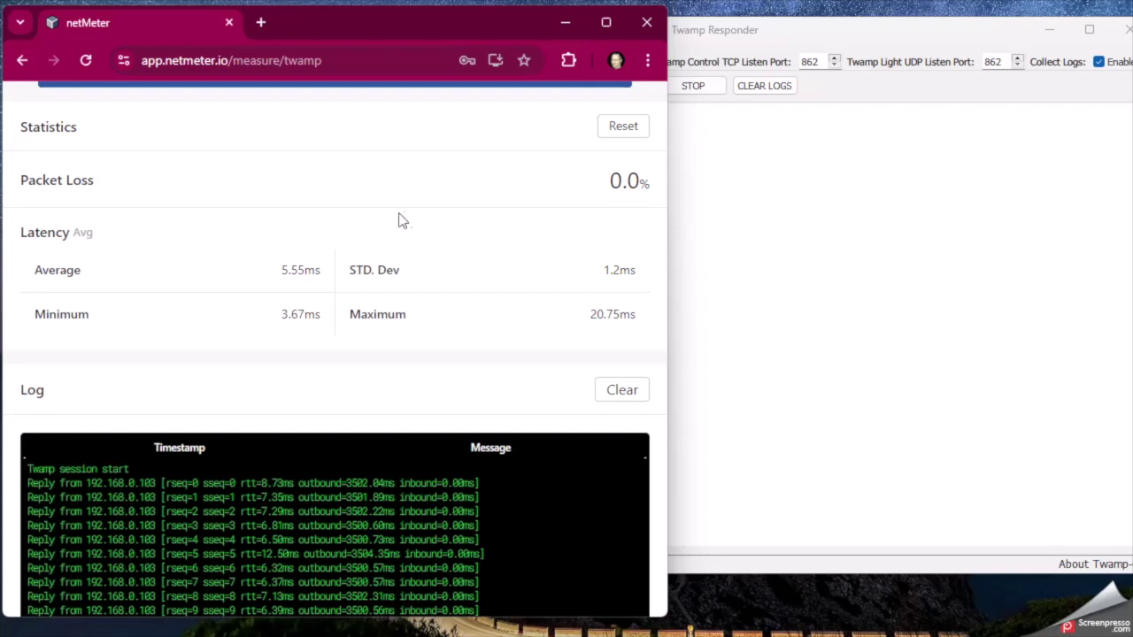
Leave the Twamp test and look through the measurement tests offered in the netMeter menu.
{"action": "scroll", "coordinate": [399, 219], "scroll_direction": "up", "scroll_amount": 4}
{"action": "left_click", "coordinate": [26, 101]}
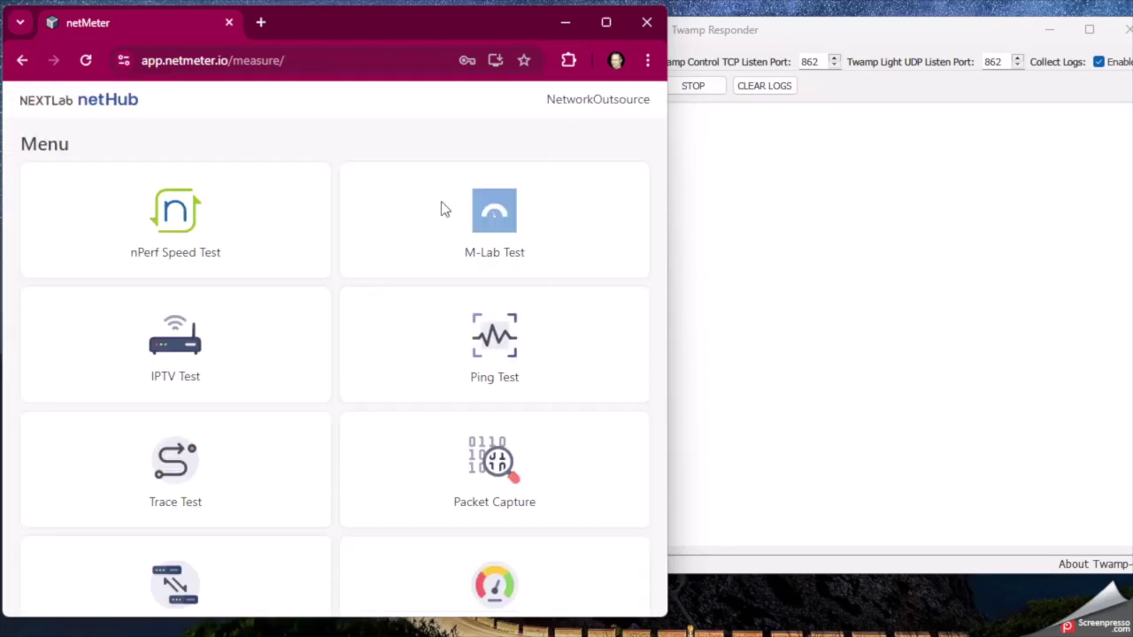
{"action": "scroll", "coordinate": [468, 417], "scroll_direction": "down", "scroll_amount": 3}
{"action": "scroll", "coordinate": [449, 506], "scroll_direction": "up", "scroll_amount": 3}
{"action": "scroll", "coordinate": [447, 501], "scroll_direction": "down", "scroll_amount": 3}
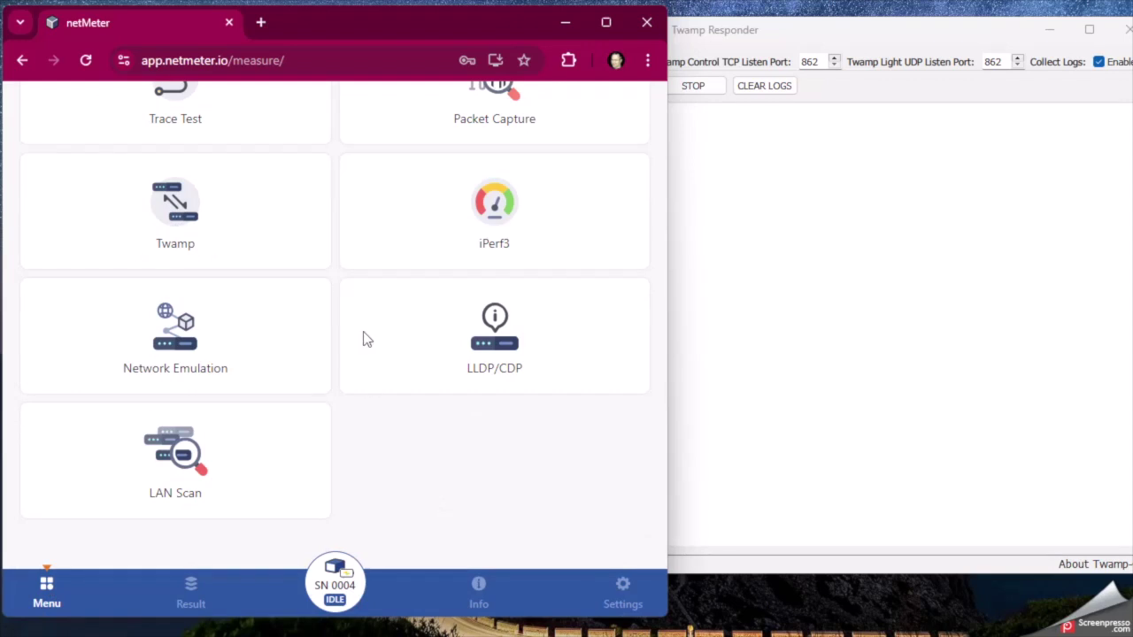
{"action": "scroll", "coordinate": [367, 340], "scroll_direction": "up", "scroll_amount": 5}
{"action": "scroll", "coordinate": [365, 338], "scroll_direction": "down", "scroll_amount": 5}
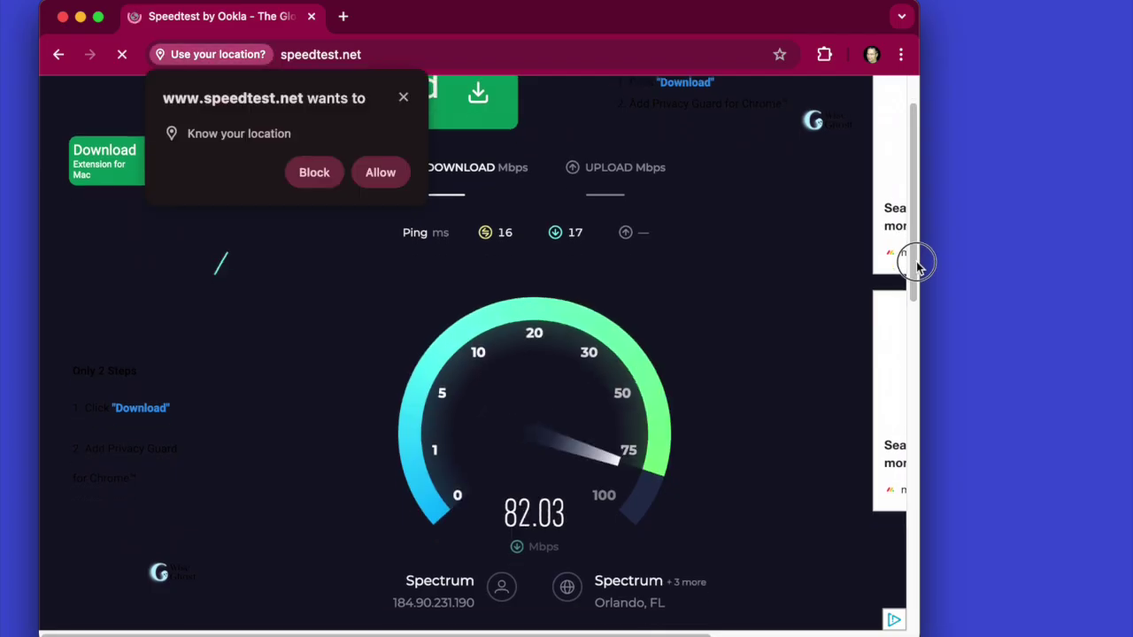
View the running speed test on speedtest.net and allow the site to know the location.
{"action": "scroll", "coordinate": [672, 277], "scroll_direction": "down", "scroll_amount": 1}
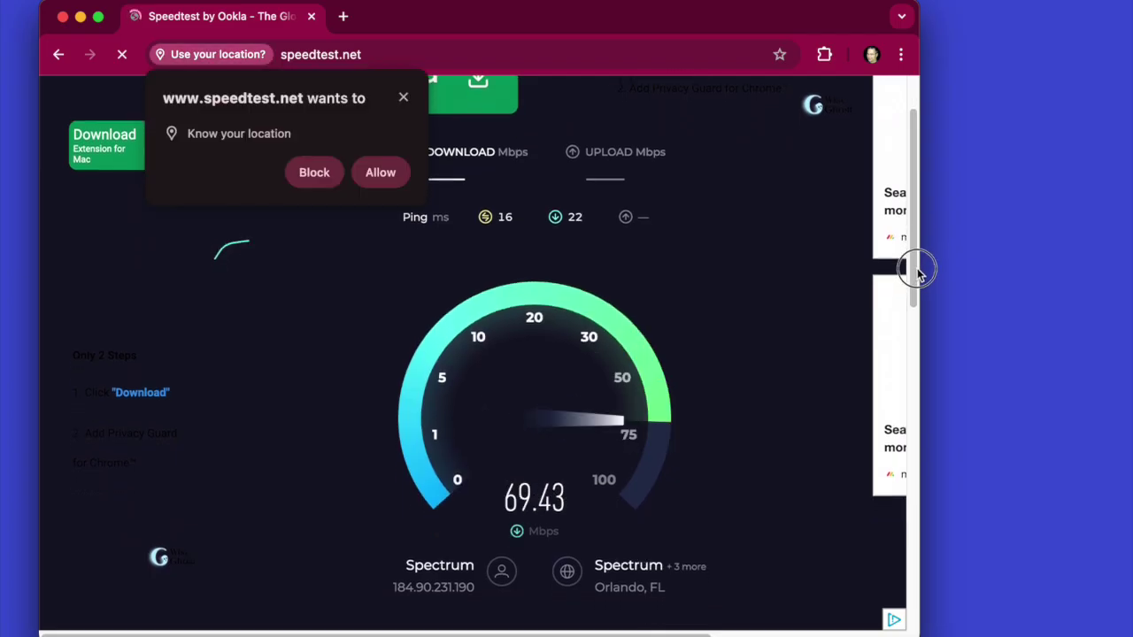
{"action": "left_click", "coordinate": [375, 173]}
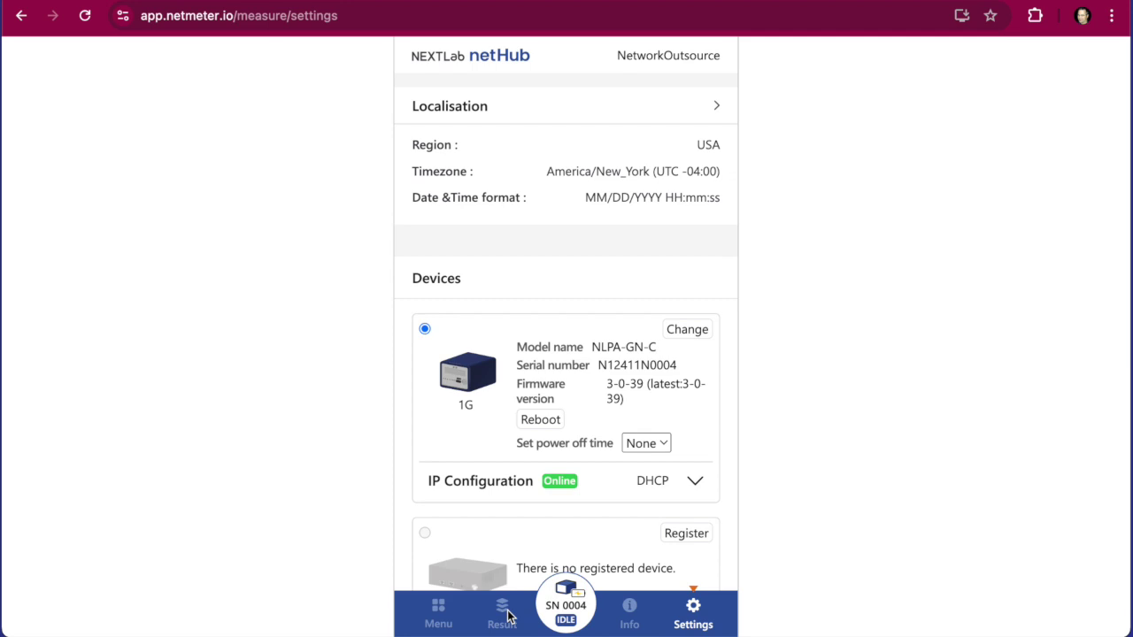
Download a PDF report for the 10:57:22 Twamp sender case of 10/21/2024 from netMeter's results, keeping the prefilled publisher and client info.
{"action": "left_click", "coordinate": [504, 610]}
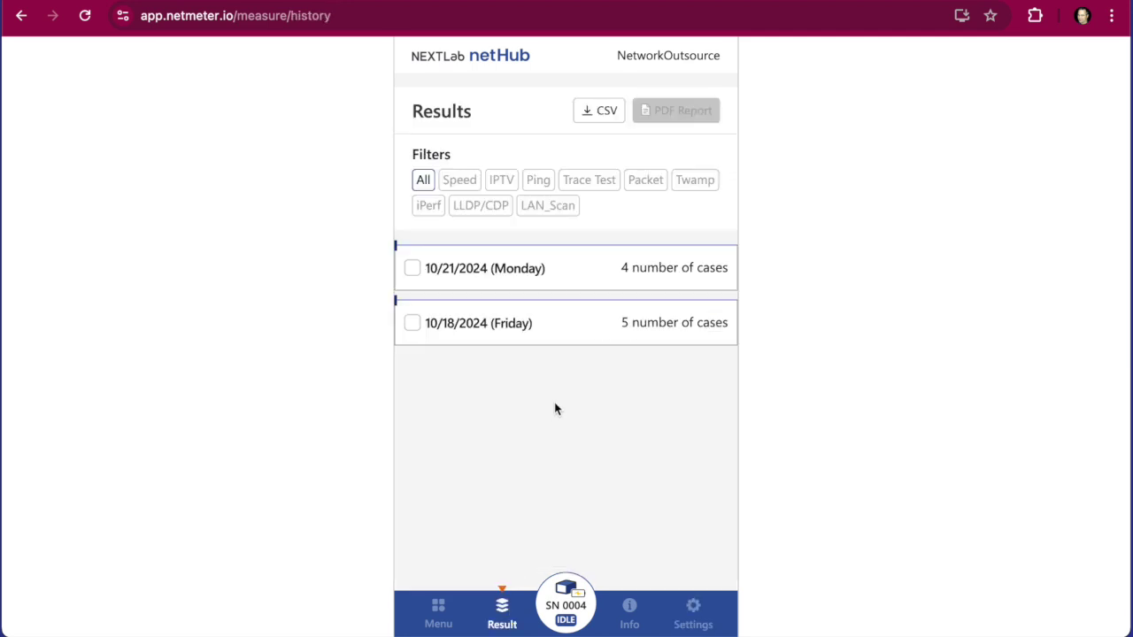
{"action": "left_click", "coordinate": [555, 278]}
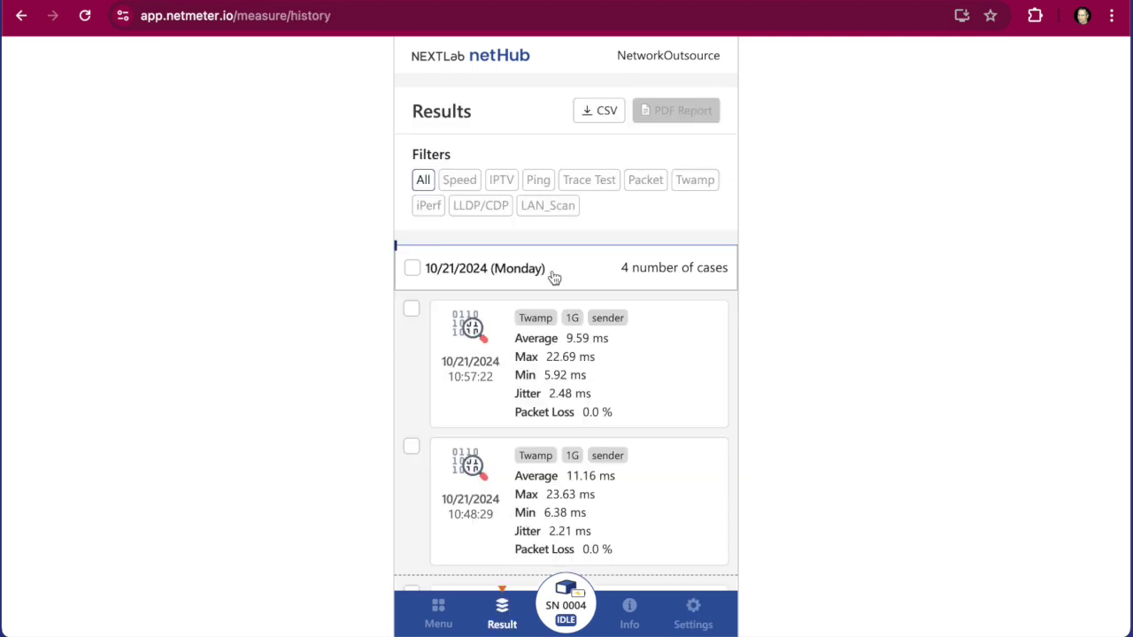
{"action": "left_click", "coordinate": [412, 310]}
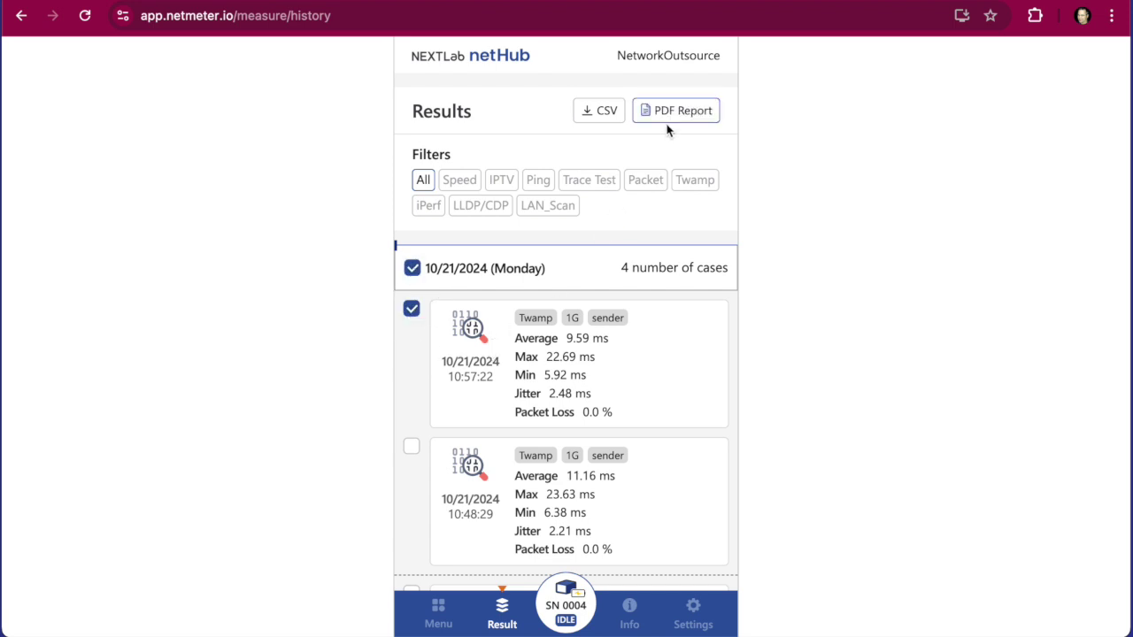
{"action": "left_click", "coordinate": [682, 112]}
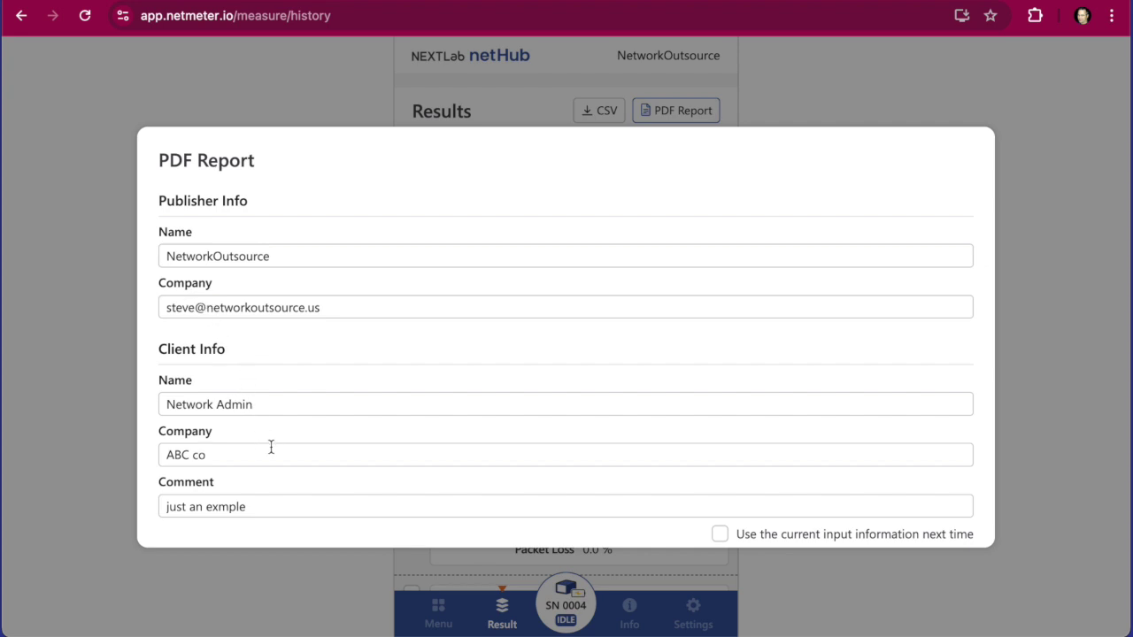
{"action": "scroll", "coordinate": [270, 447], "scroll_direction": "down", "scroll_amount": 2}
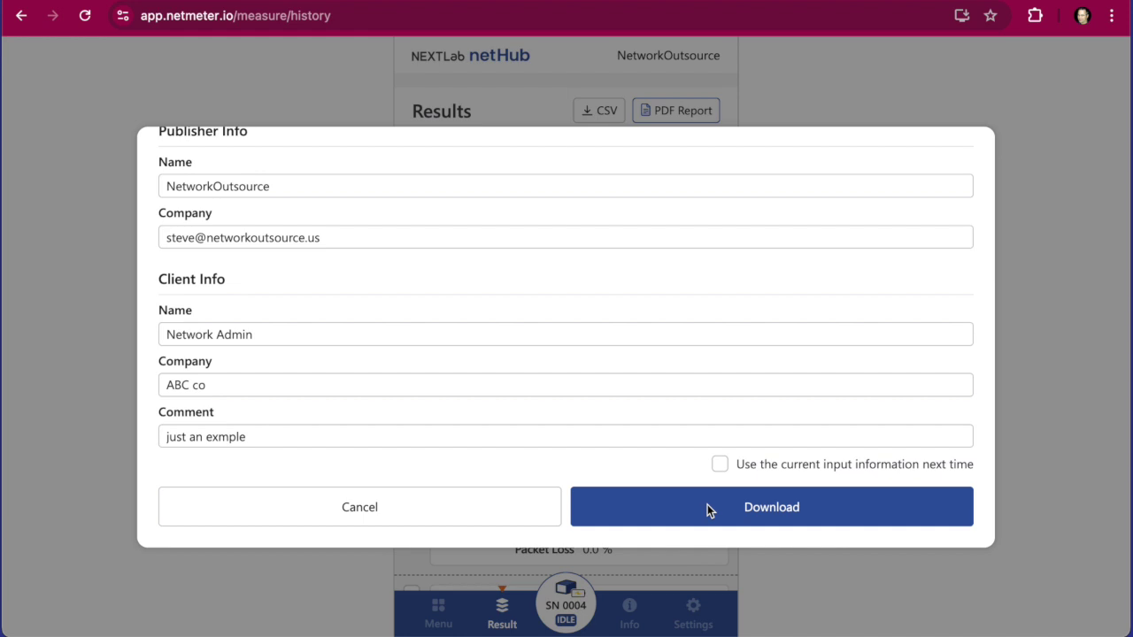
{"action": "left_click", "coordinate": [769, 508]}
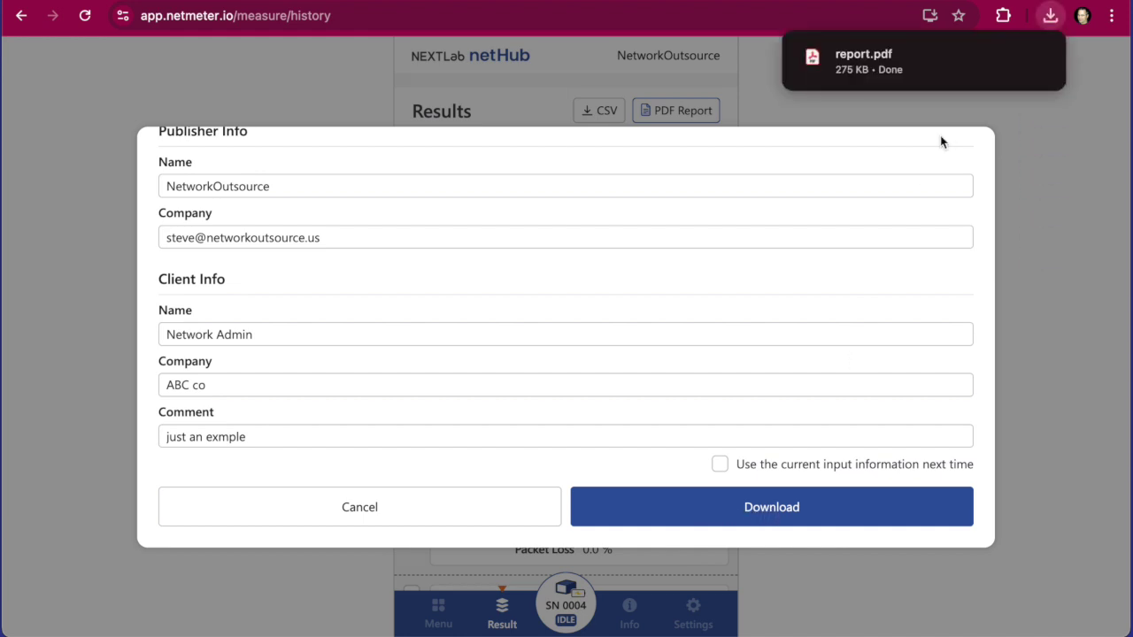
Open the downloaded report.pdf and examine its client info, TWAMP test configuration, results and connection info.
{"action": "mouse_move", "coordinate": [970, 79]}
{"action": "left_click", "coordinate": [1035, 57]}
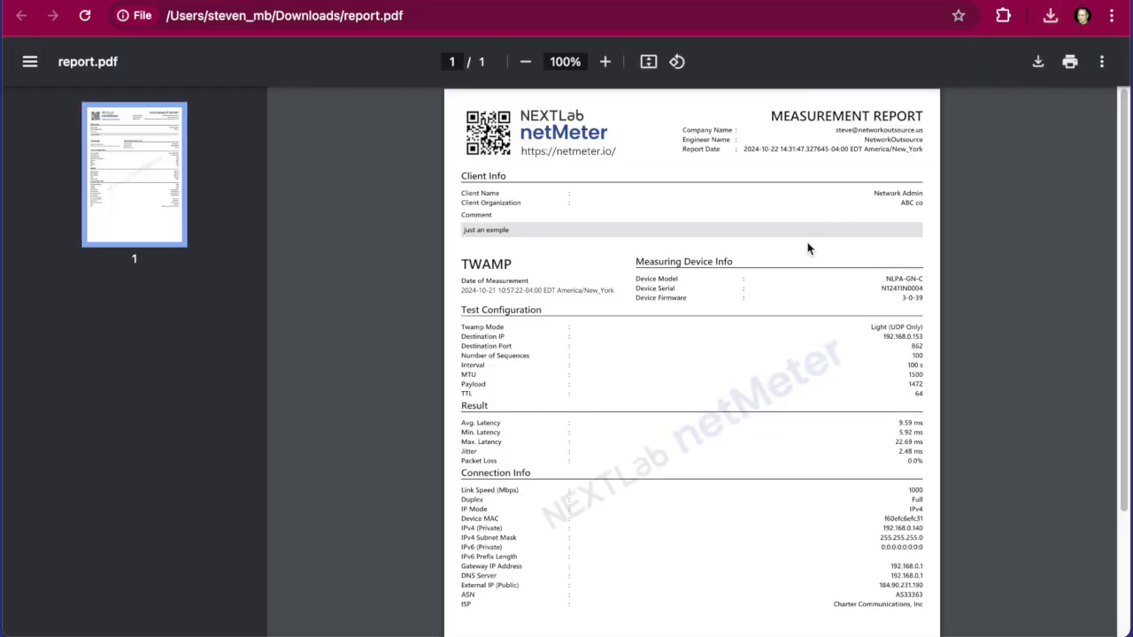
{"action": "scroll", "coordinate": [578, 228], "scroll_direction": "down", "scroll_amount": 3}
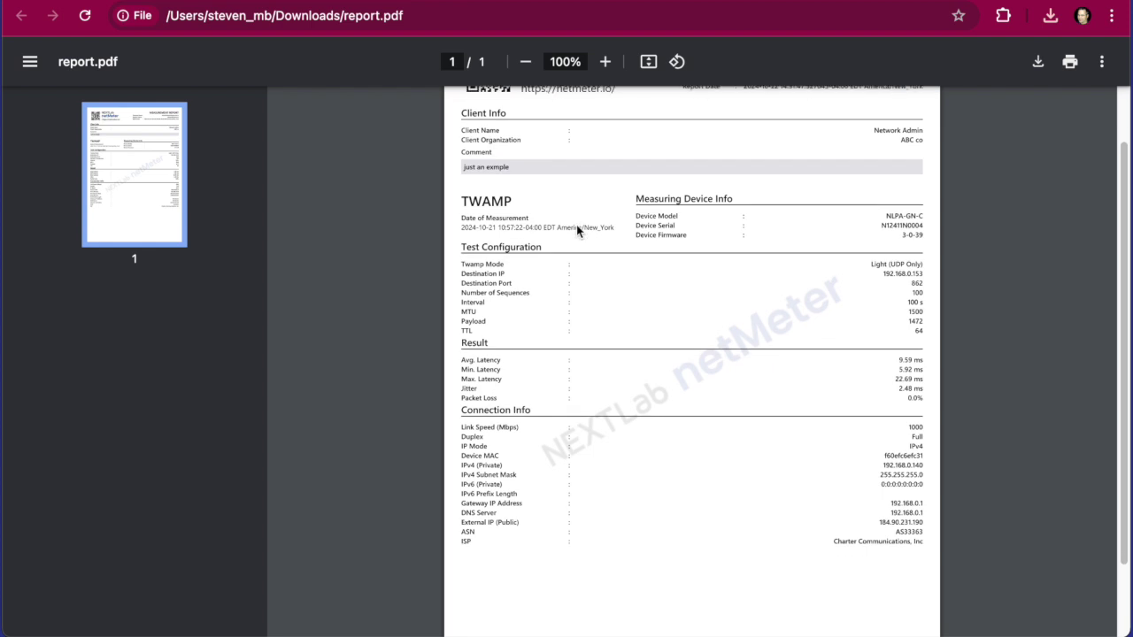
{"action": "scroll", "coordinate": [576, 230], "scroll_direction": "down", "scroll_amount": 2}
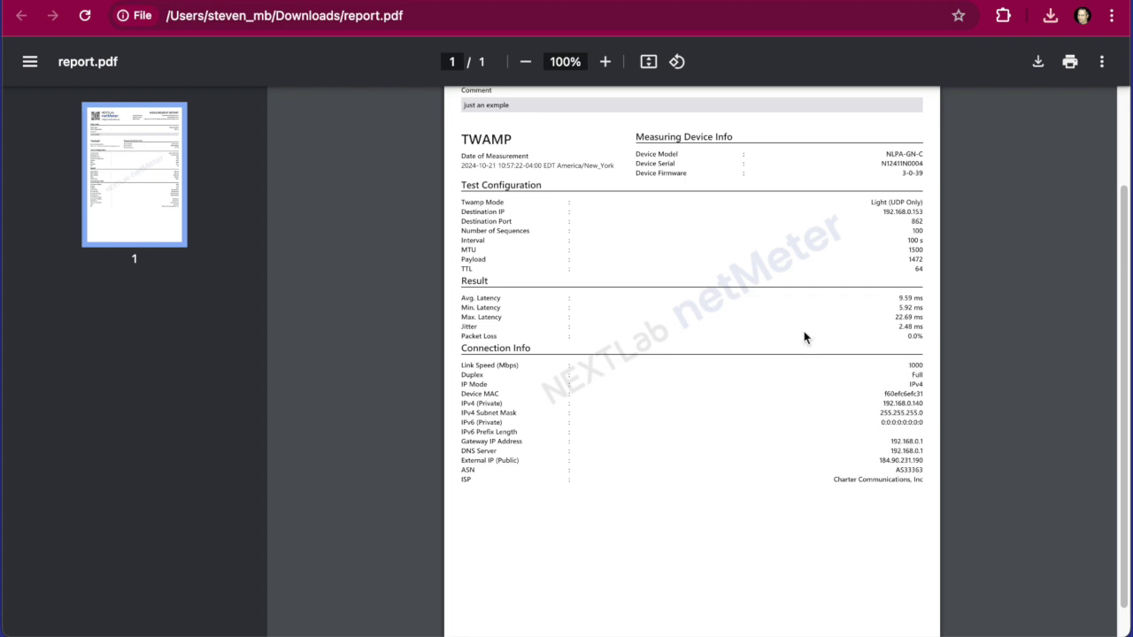
{"action": "scroll", "coordinate": [805, 337], "scroll_direction": "up", "scroll_amount": 4}
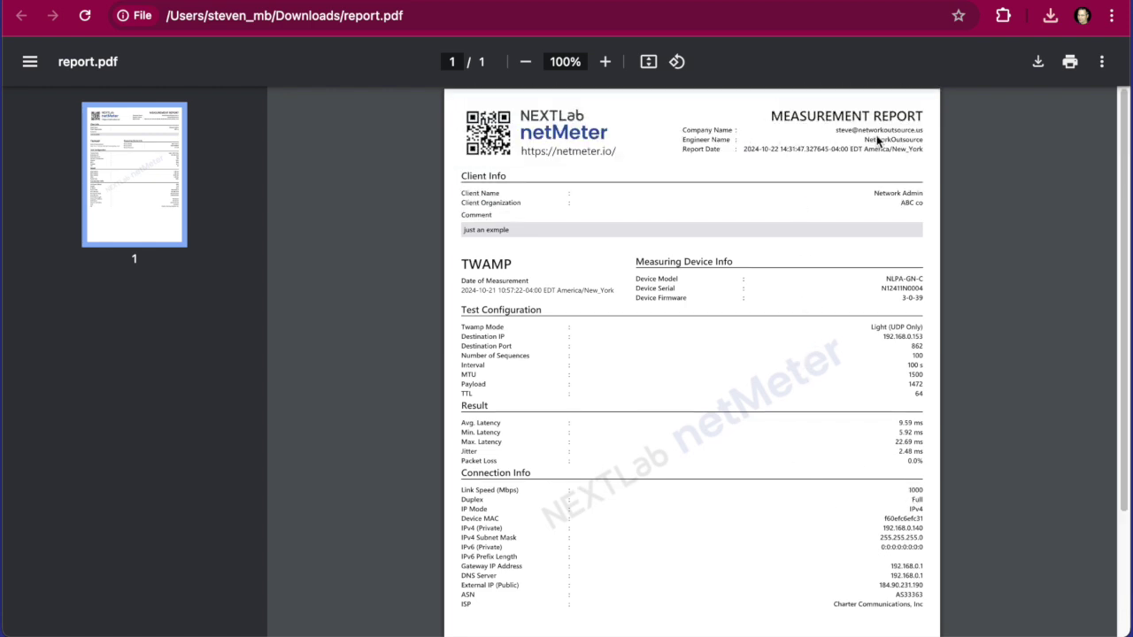